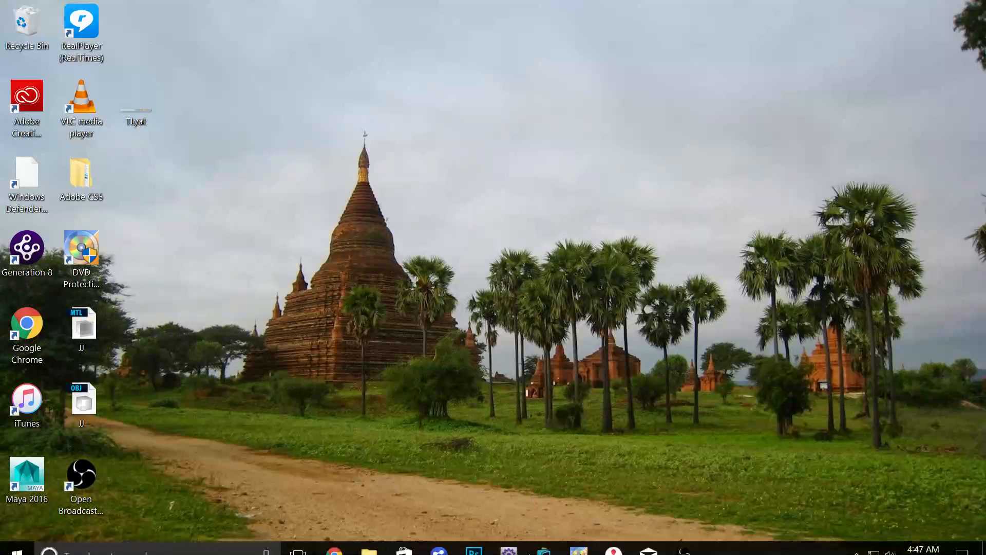
Switch to DaVinci Resolve and scrub through the first clip of Timeline 2 on the Edit page to 01:00:05:18.
{"action": "left_click", "coordinate": [614, 540]}
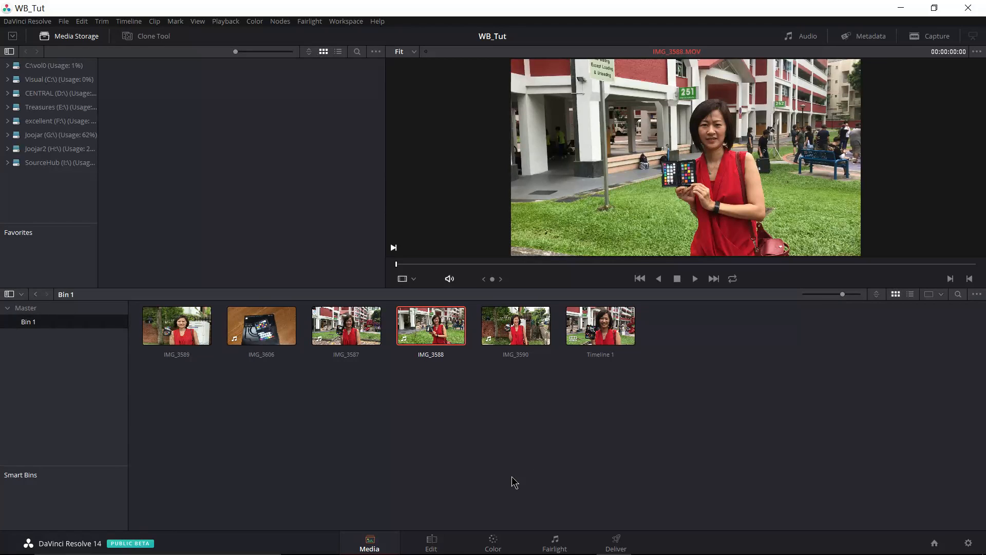
{"action": "left_click", "coordinate": [432, 542]}
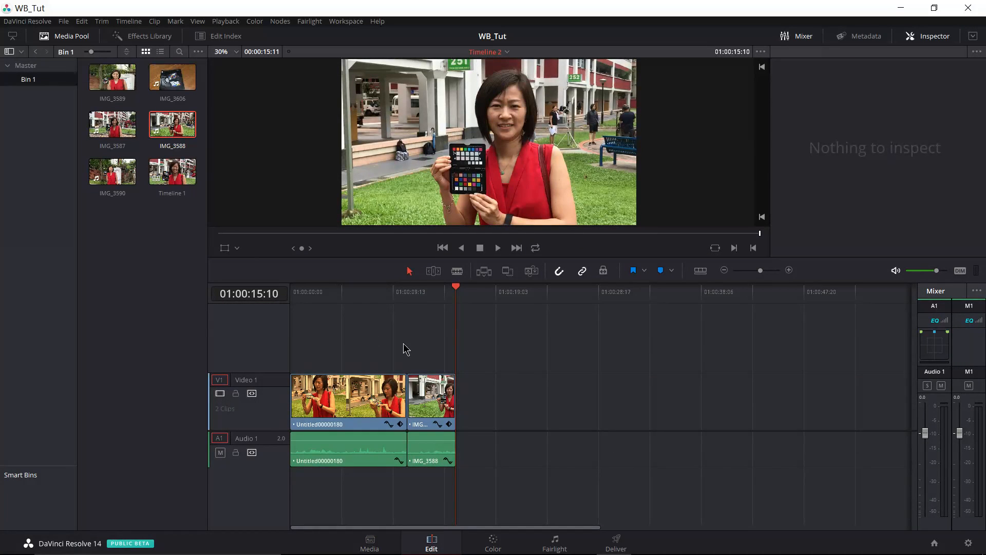
{"action": "left_click", "coordinate": [306, 291]}
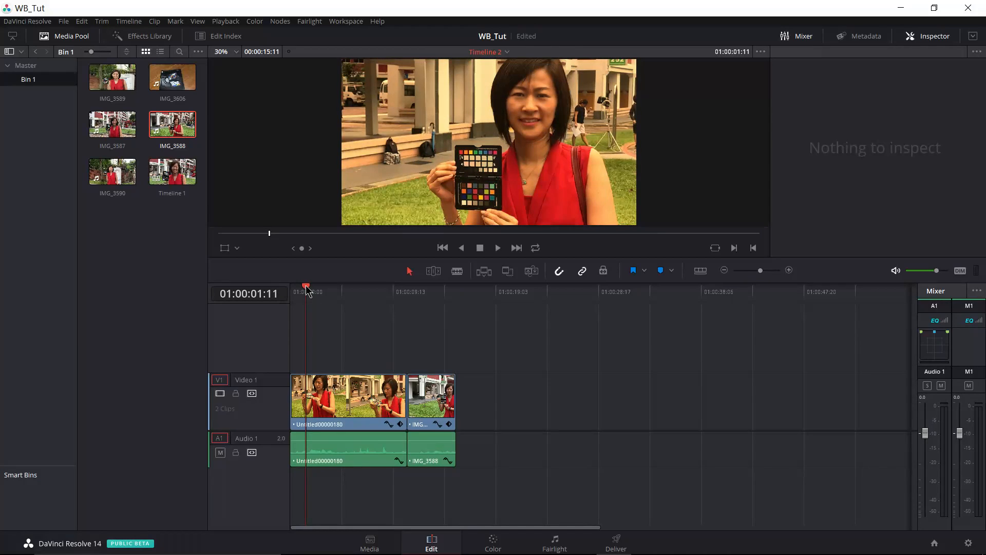
{"action": "left_click_drag", "start_coordinate": [307, 291], "coordinate": [354, 302]}
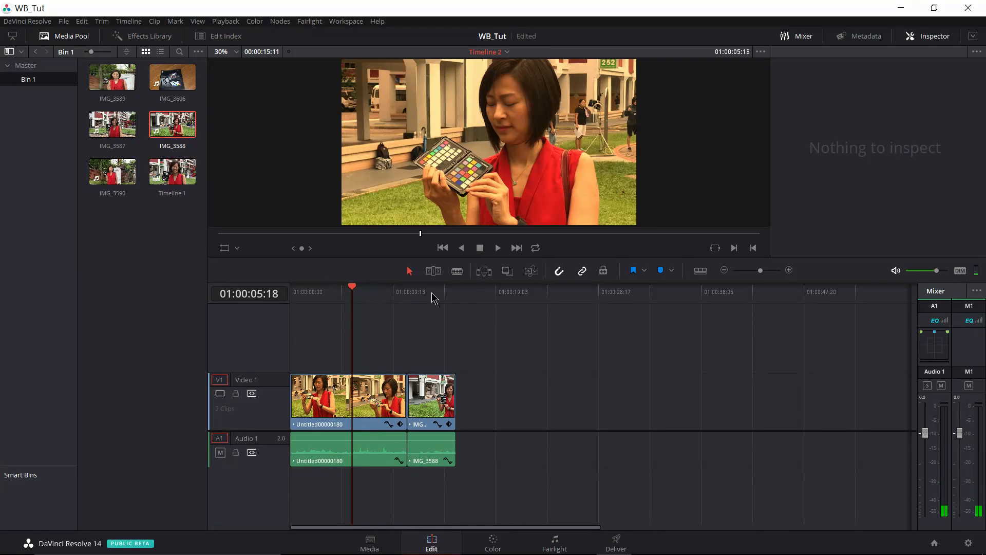
Open the clip on the Color page and add a serial node after node 01.
{"action": "left_click", "coordinate": [492, 540]}
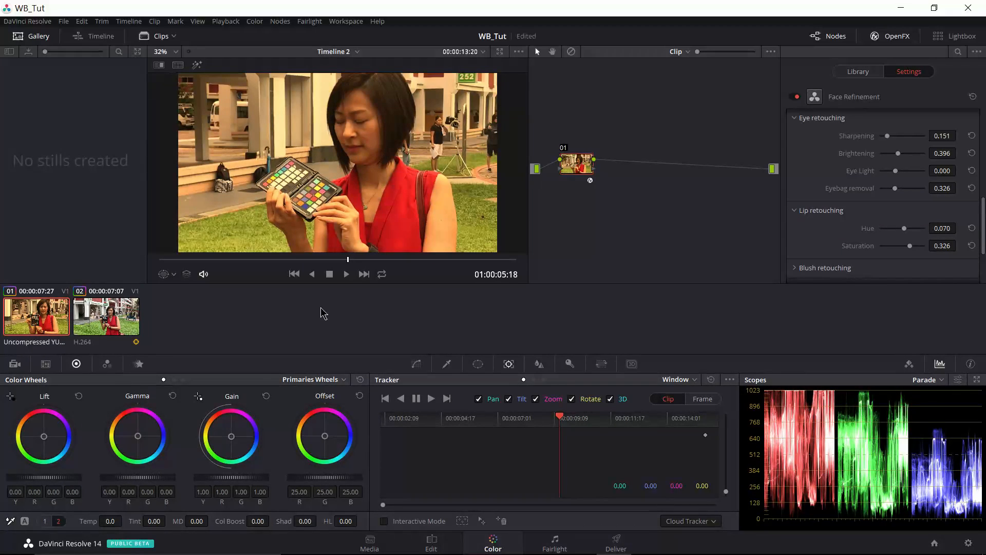
{"action": "right_click", "coordinate": [574, 171]}
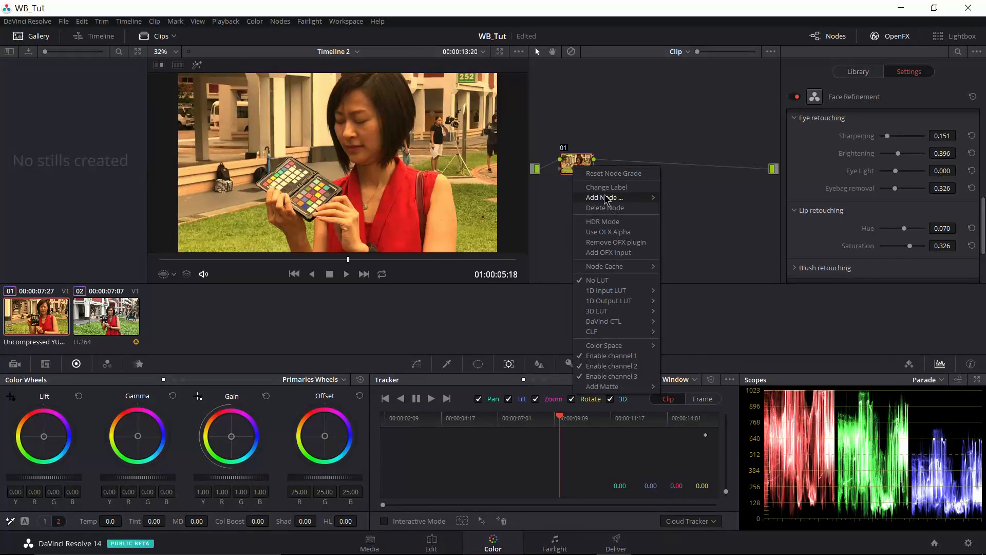
{"action": "mouse_move", "coordinate": [631, 197]}
{"action": "left_click", "coordinate": [688, 200]}
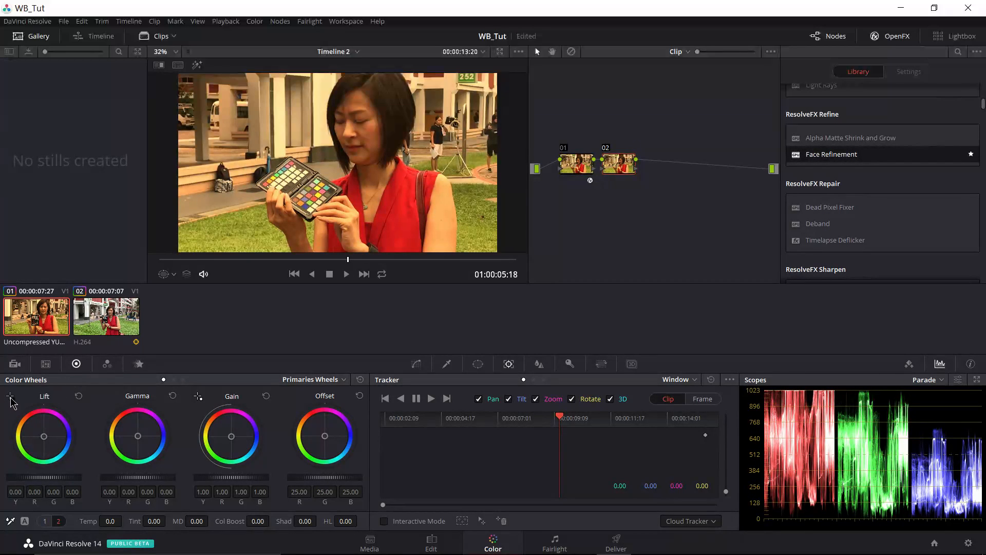
Try balancing node 02 by sampling a black point and a white point in the image, and reset the node grade.
{"action": "left_click", "coordinate": [250, 154]}
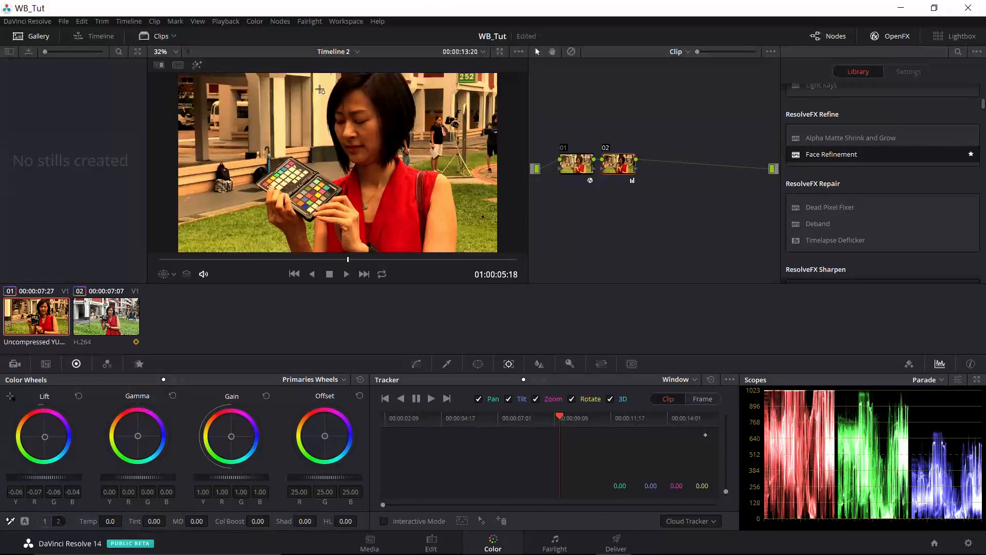
{"action": "left_click", "coordinate": [309, 209]}
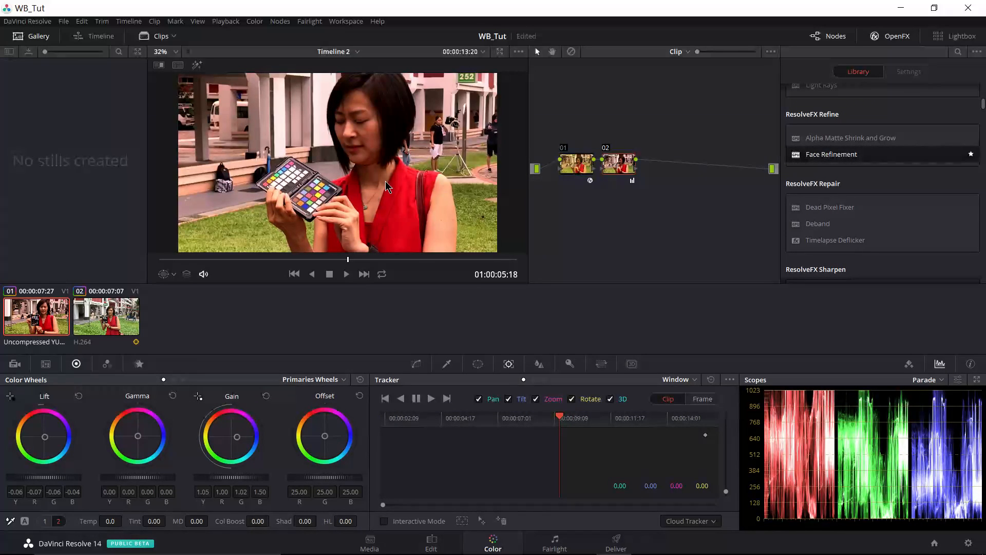
{"action": "right_click", "coordinate": [615, 169]}
{"action": "left_click", "coordinate": [642, 175]}
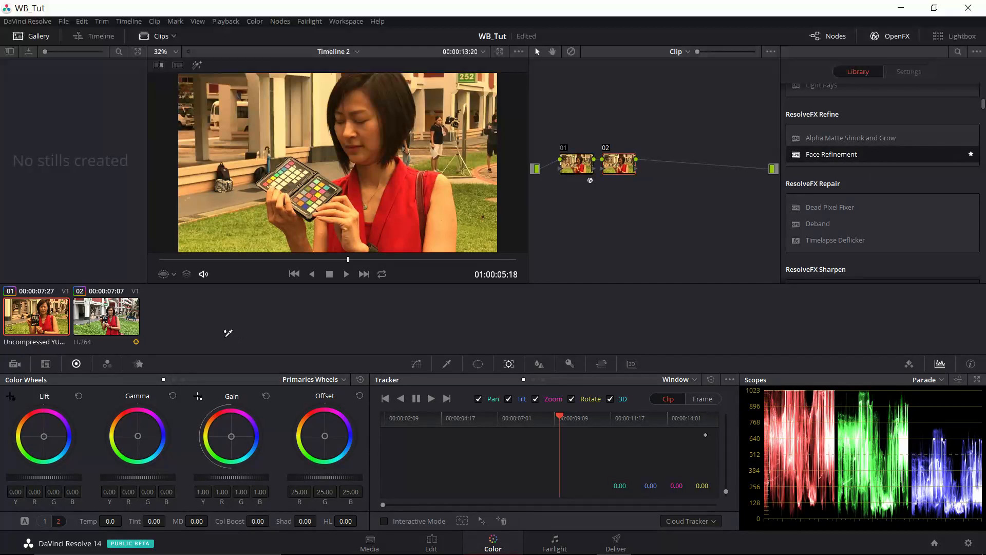
Try white balancing node 02 from a neutral chart patch, compare it with the node disabled, and reset the node grade.
{"action": "left_click", "coordinate": [313, 204]}
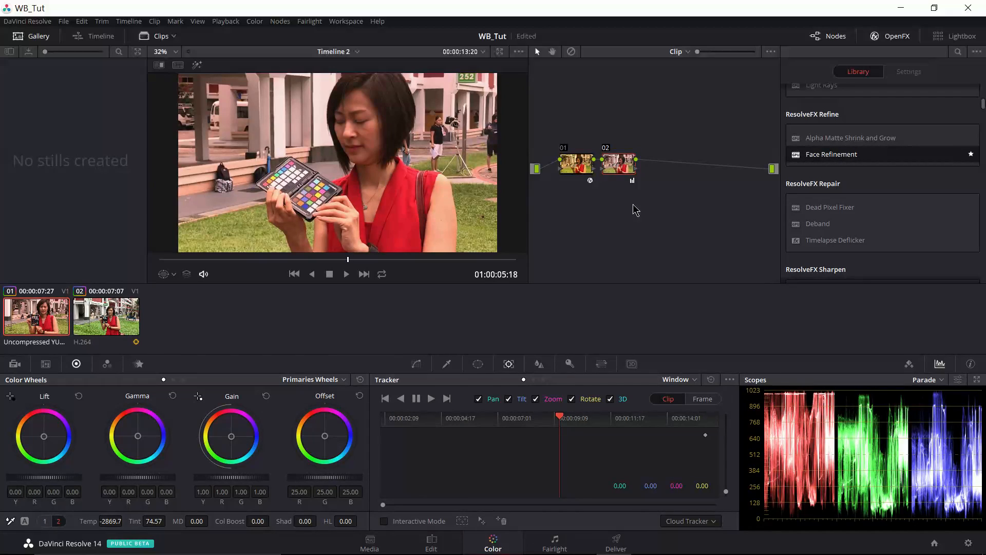
{"action": "left_click", "coordinate": [606, 149]}
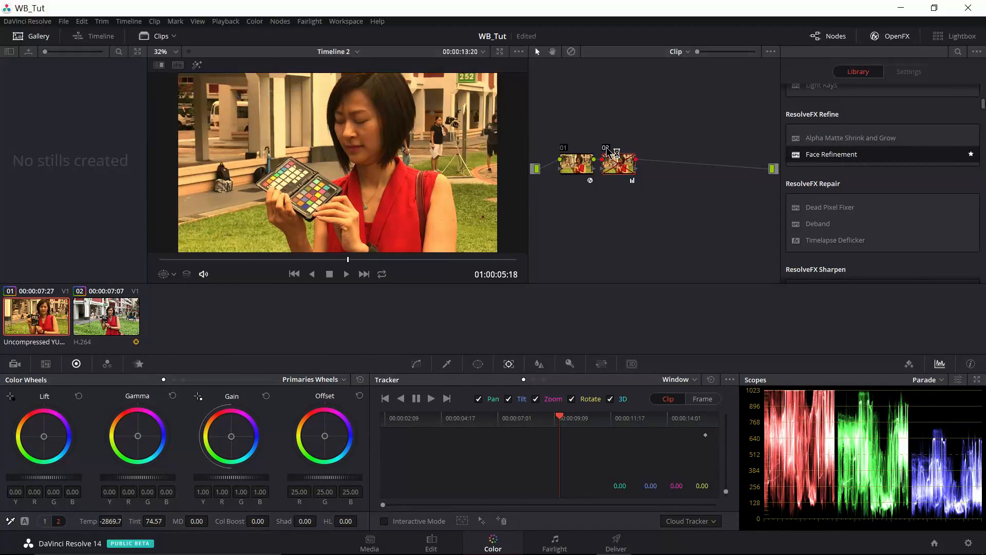
{"action": "left_click", "coordinate": [607, 149]}
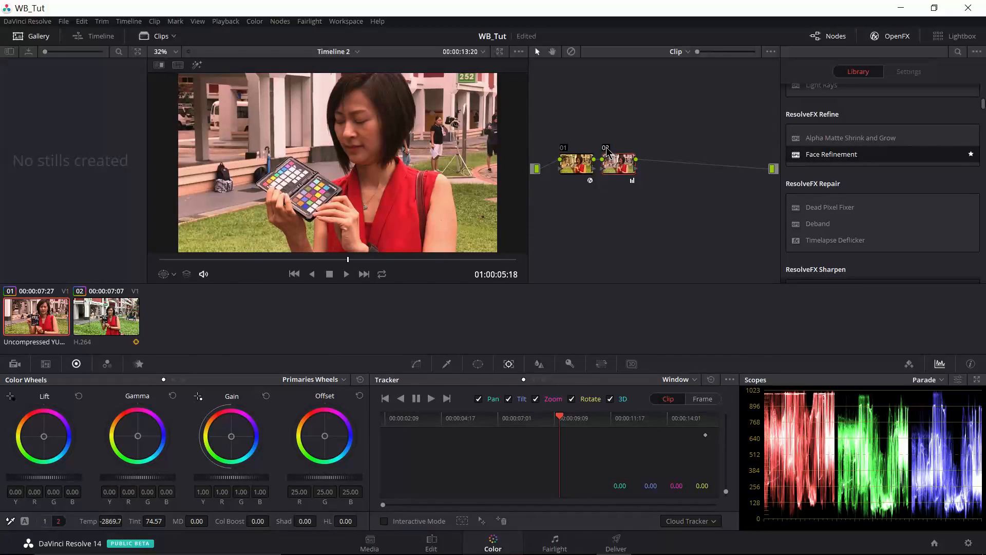
{"action": "right_click", "coordinate": [619, 172]}
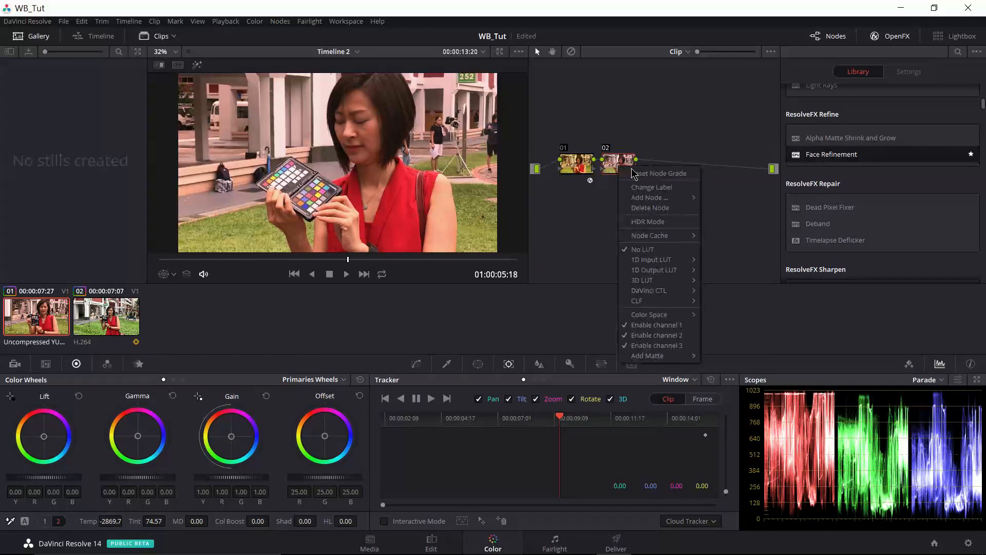
{"action": "left_click", "coordinate": [645, 183]}
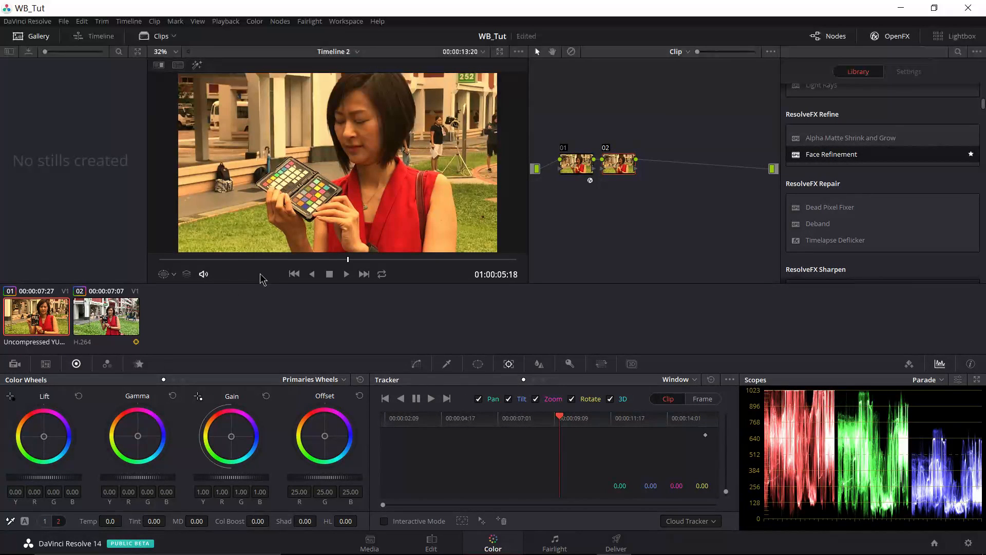
Move the playhead to 01:00:00:02, where the colour chart faces the camera, and frame the chart closely.
{"action": "left_click", "coordinate": [166, 259]}
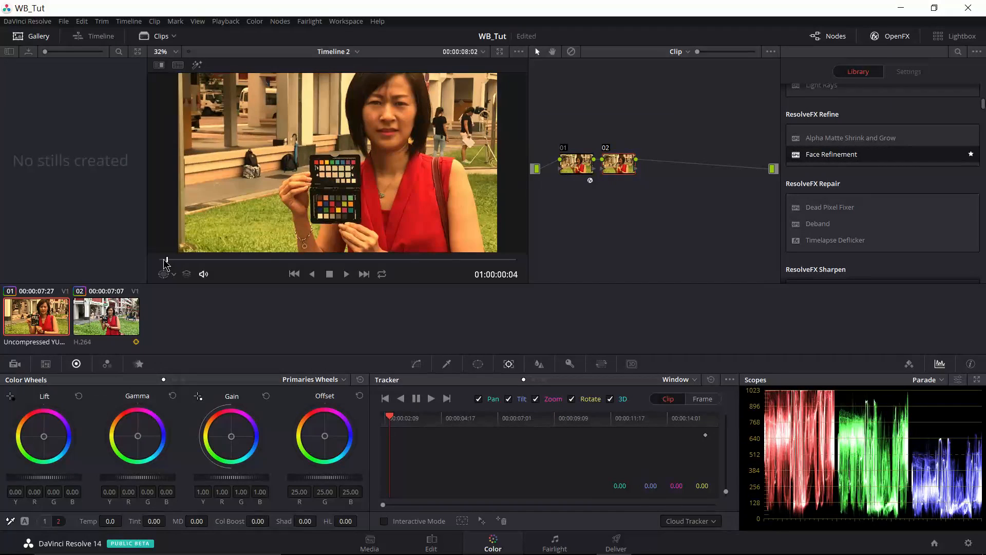
{"action": "left_click_drag", "start_coordinate": [164, 260], "coordinate": [160, 260]}
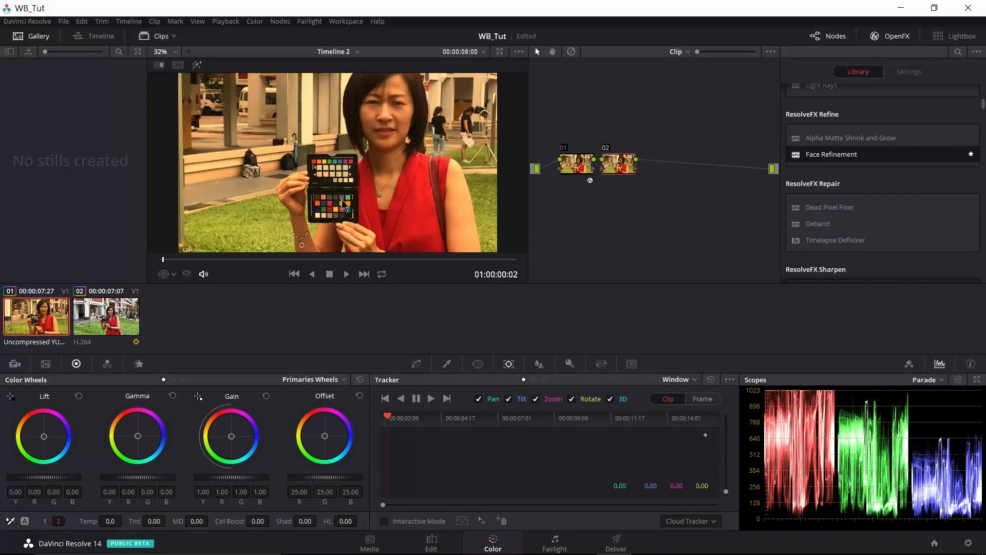
{"action": "scroll", "coordinate": [343, 211], "scroll_direction": "up", "scroll_amount": 4}
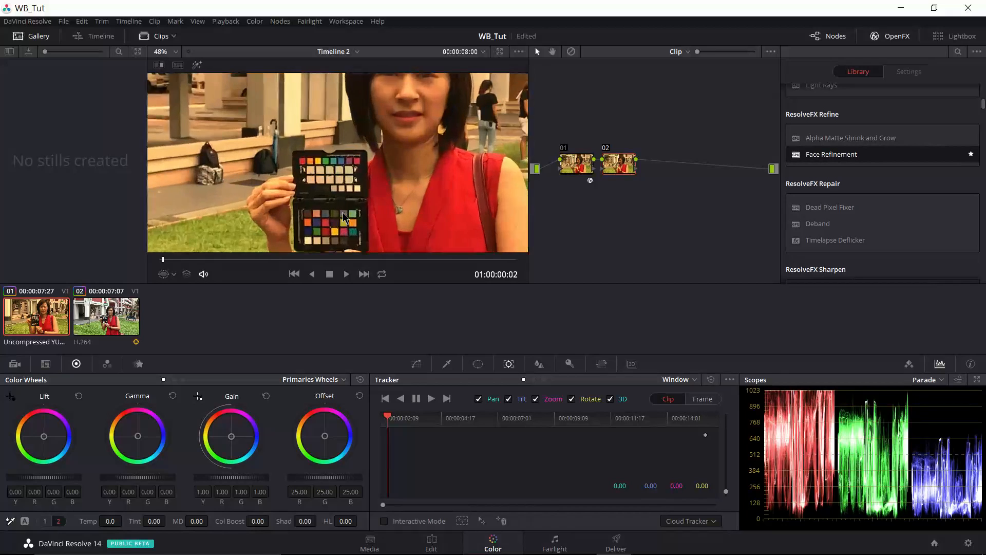
{"action": "left_click_drag", "start_coordinate": [340, 236], "coordinate": [346, 149]}
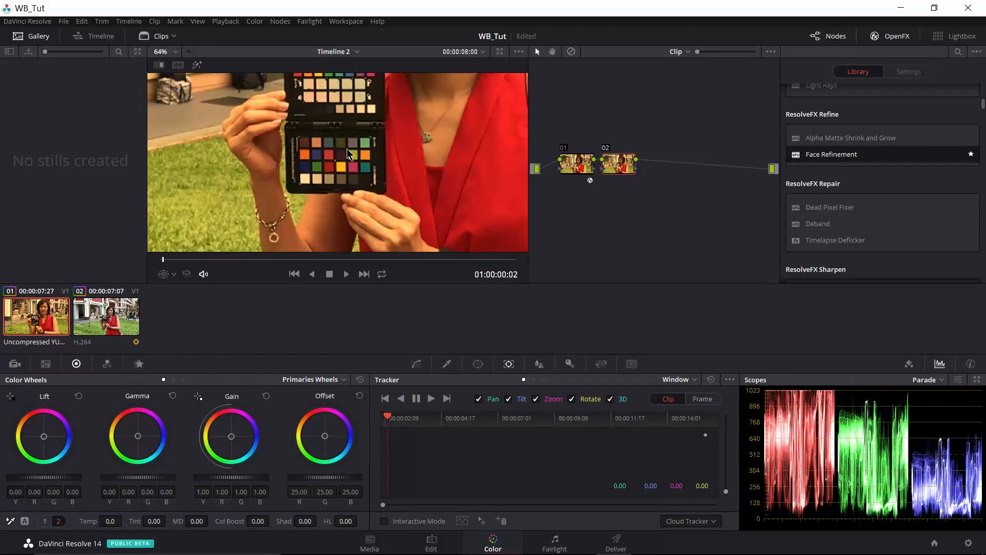
Set up Color Match with the X-Rite ColorChecker Classic chart and show the Color Chart overlay on the image.
{"action": "left_click", "coordinate": [47, 365]}
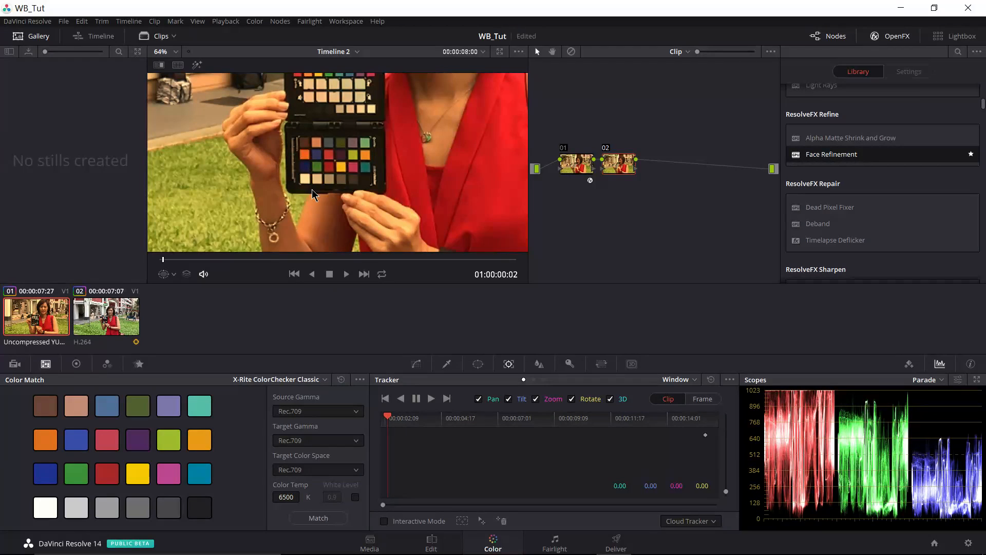
{"action": "left_click", "coordinate": [325, 380]}
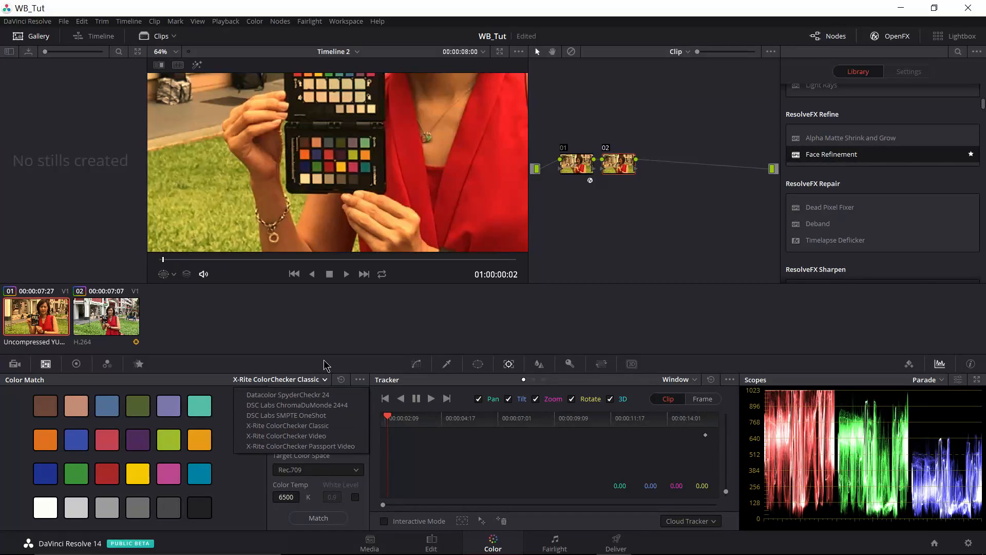
{"action": "left_click", "coordinate": [331, 345]}
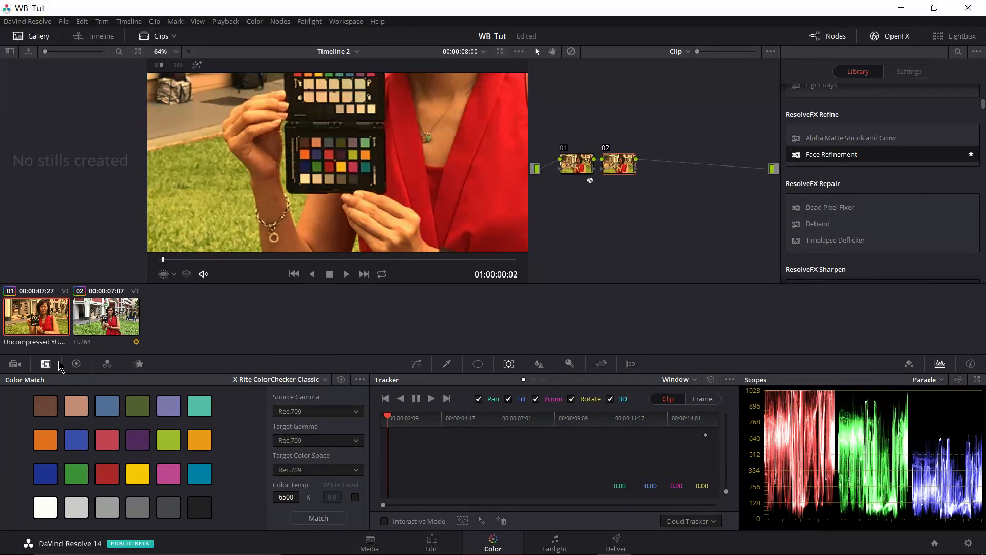
{"action": "left_click", "coordinate": [173, 275]}
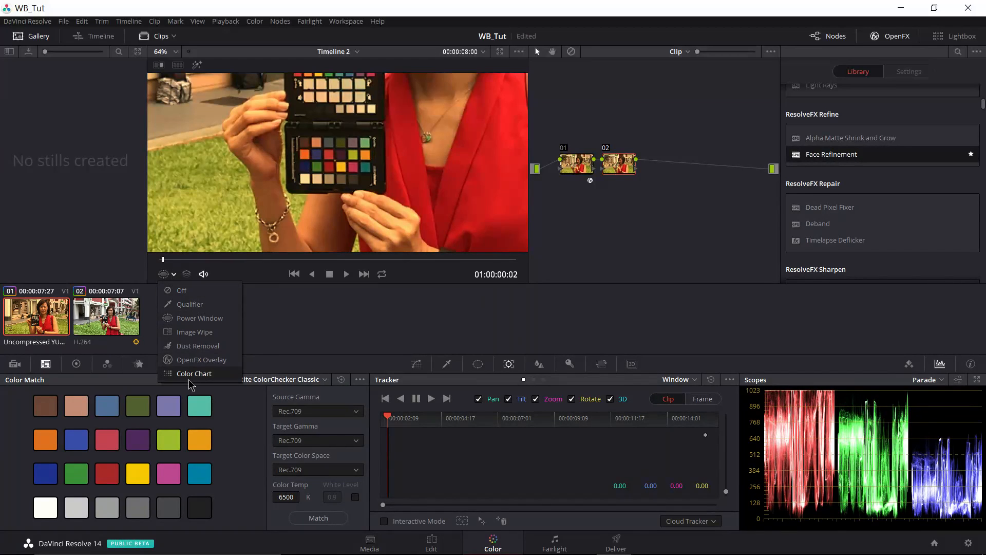
{"action": "left_click", "coordinate": [191, 374]}
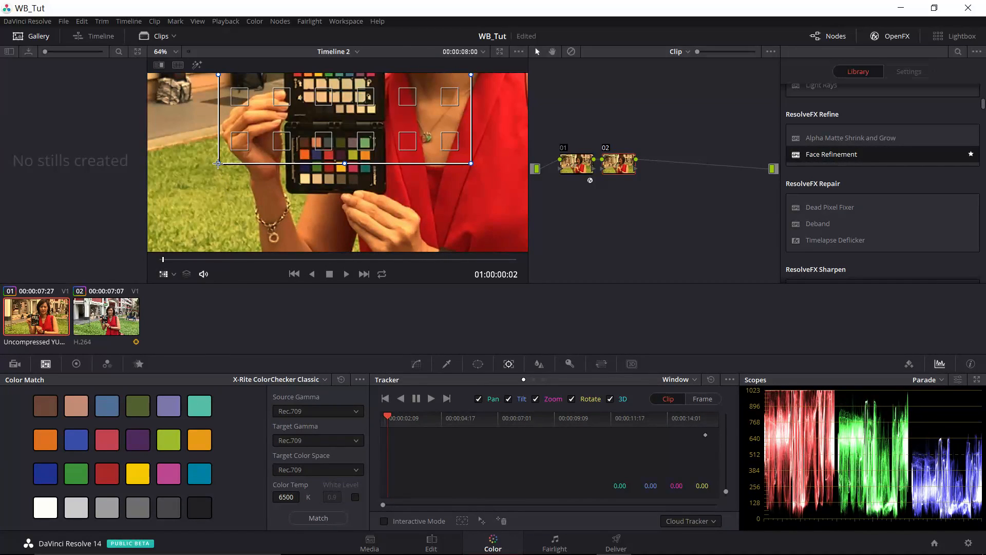
Roughly fit the four corners of the Color Chart overlay around the lower 24-patch panel of the held chart.
{"action": "left_click_drag", "start_coordinate": [219, 164], "coordinate": [299, 185]}
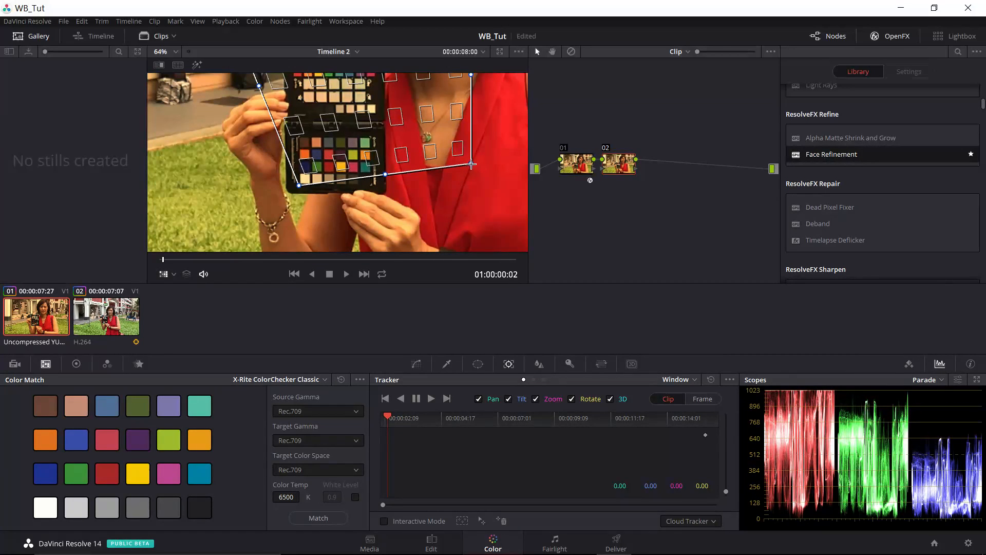
{"action": "left_click_drag", "start_coordinate": [471, 164], "coordinate": [371, 196]}
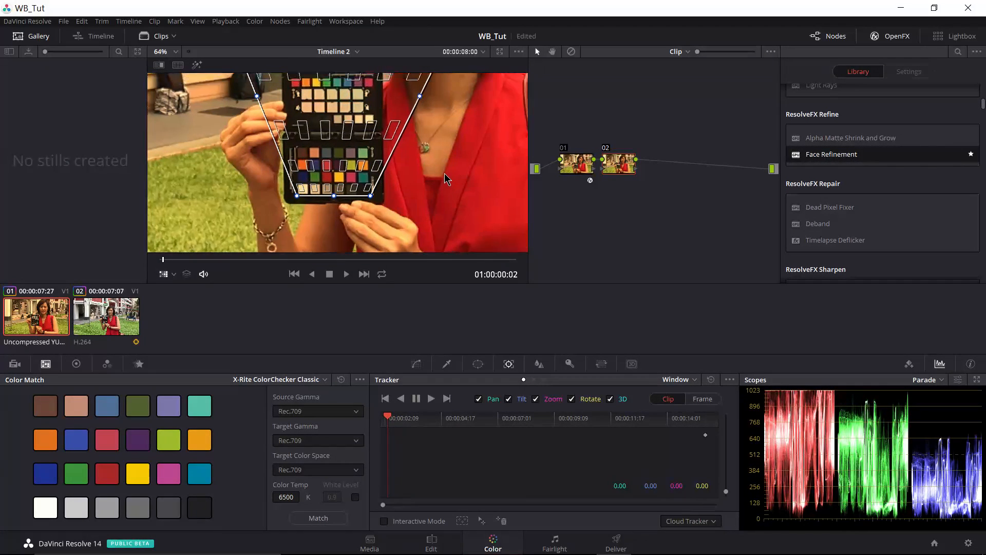
{"action": "mouse_move", "coordinate": [444, 174]}
{"action": "left_mouse_down"}
{"action": "mouse_move", "coordinate": [446, 223]}
{"action": "mouse_move", "coordinate": [450, 191]}
{"action": "left_mouse_up"}
{"action": "scroll", "coordinate": [450, 190], "scroll_direction": "down", "scroll_amount": 1}
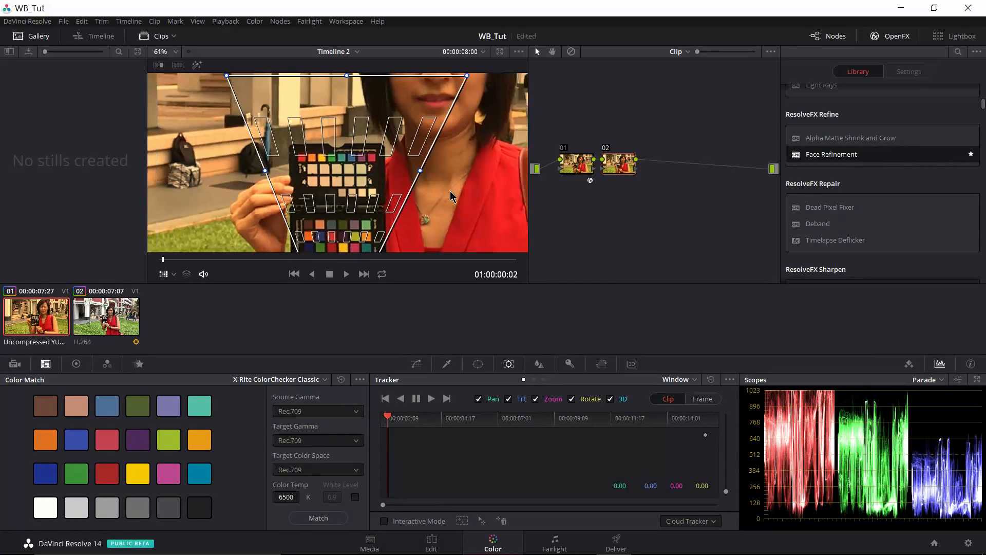
{"action": "scroll", "coordinate": [450, 190], "scroll_direction": "down", "scroll_amount": 2}
{"action": "left_click_drag", "start_coordinate": [237, 85], "coordinate": [302, 208]}
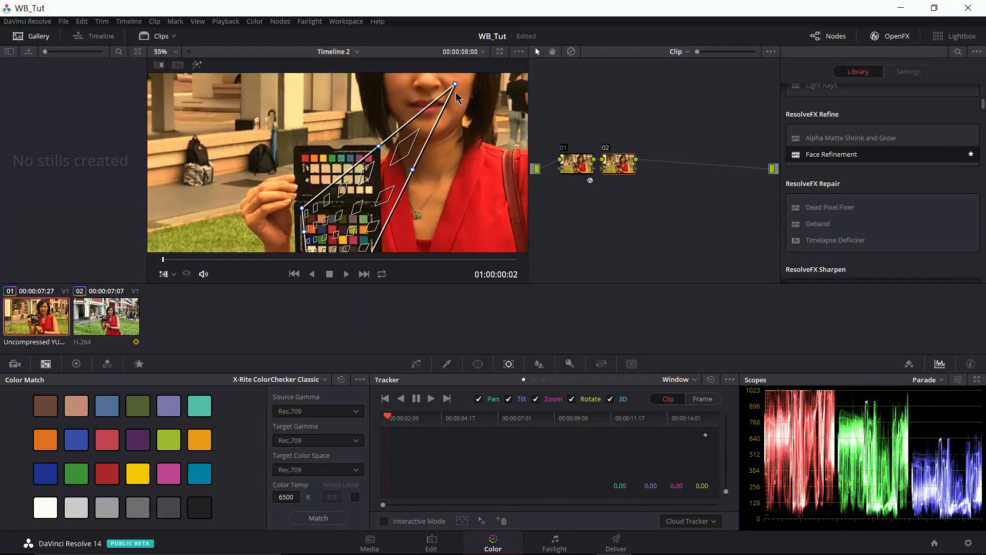
{"action": "left_click_drag", "start_coordinate": [455, 85], "coordinate": [390, 140]}
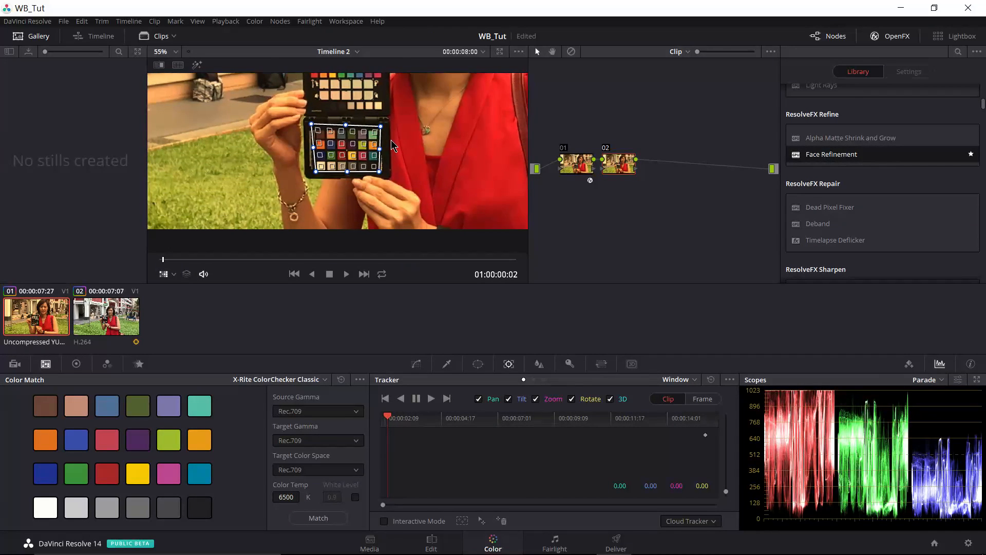
Fine-tune the overlay's four corners so each sampling square sits centred inside its colour patch.
{"action": "scroll", "coordinate": [390, 140], "scroll_direction": "up", "scroll_amount": 3}
{"action": "scroll", "coordinate": [371, 157], "scroll_direction": "up", "scroll_amount": 2}
{"action": "scroll", "coordinate": [367, 180], "scroll_direction": "up", "scroll_amount": 3}
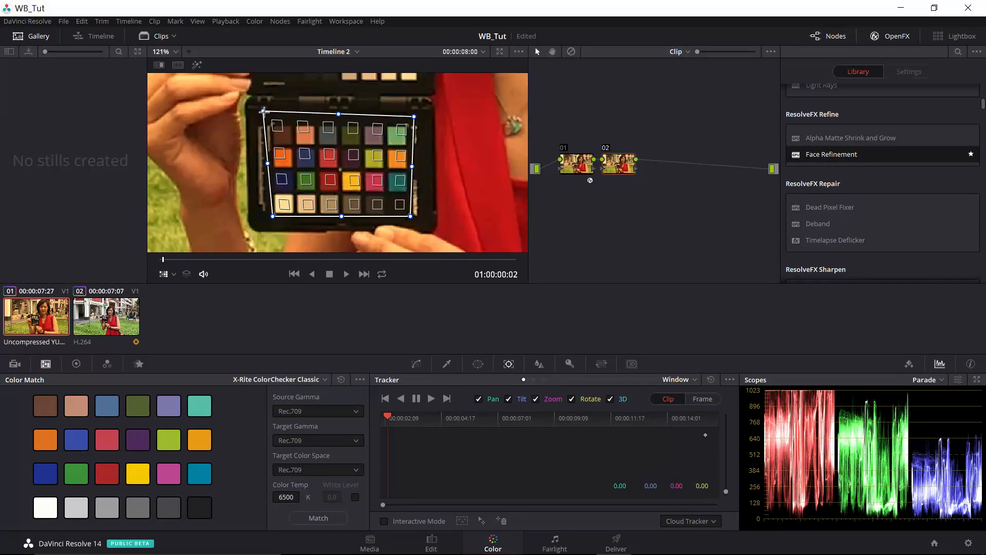
{"action": "left_click_drag", "start_coordinate": [264, 111], "coordinate": [271, 123]}
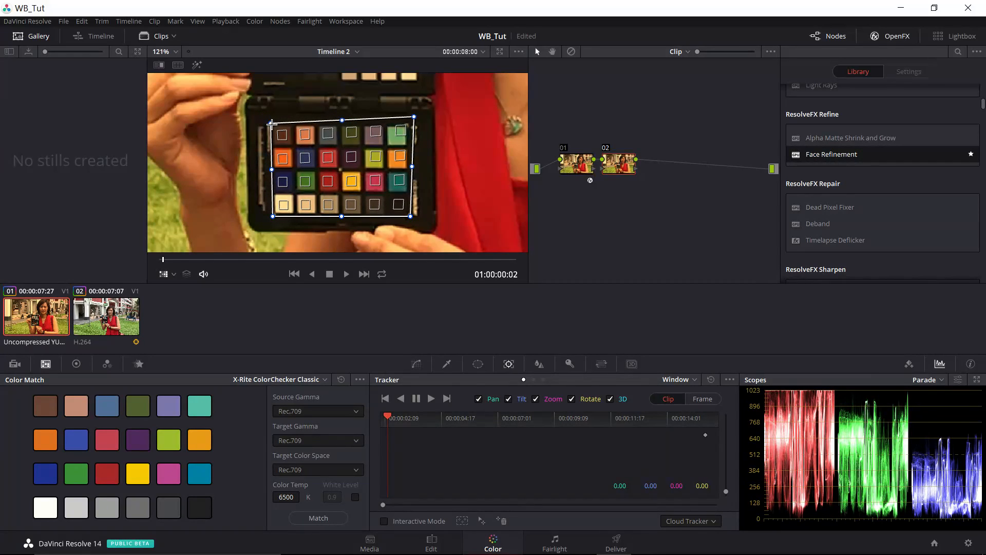
{"action": "left_click_drag", "start_coordinate": [414, 117], "coordinate": [410, 123]}
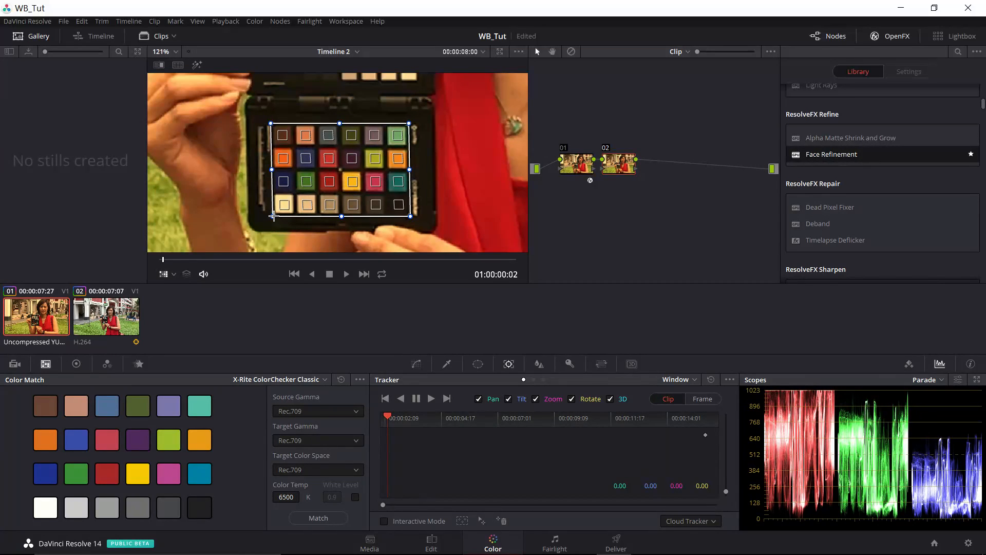
{"action": "left_click_drag", "start_coordinate": [273, 216], "coordinate": [271, 215]}
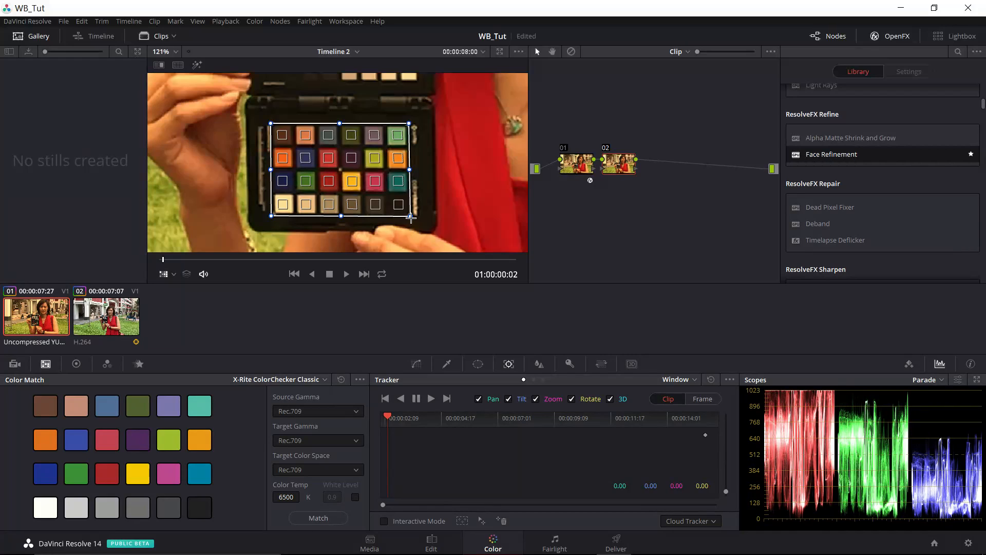
{"action": "left_click_drag", "start_coordinate": [411, 216], "coordinate": [410, 216]}
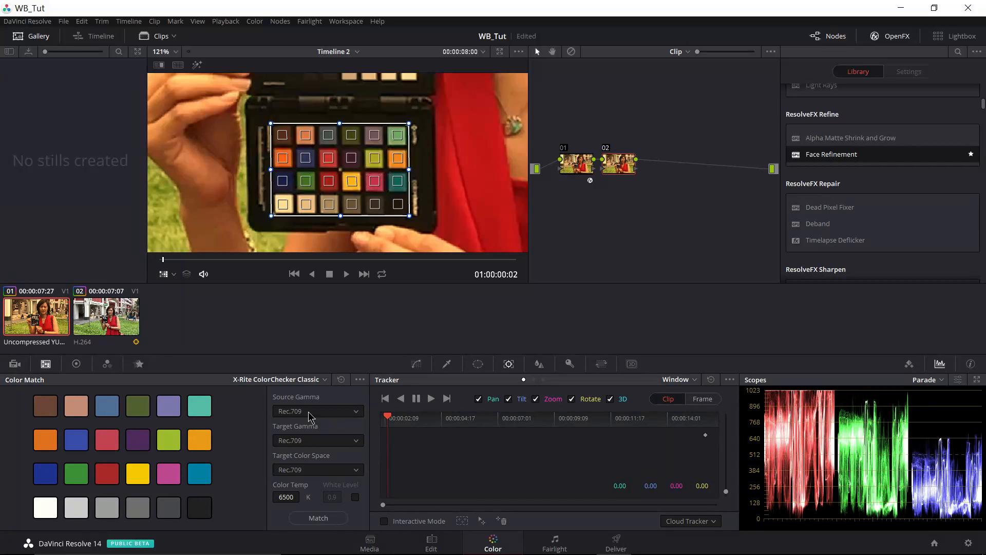
{"action": "left_click", "coordinate": [357, 411]}
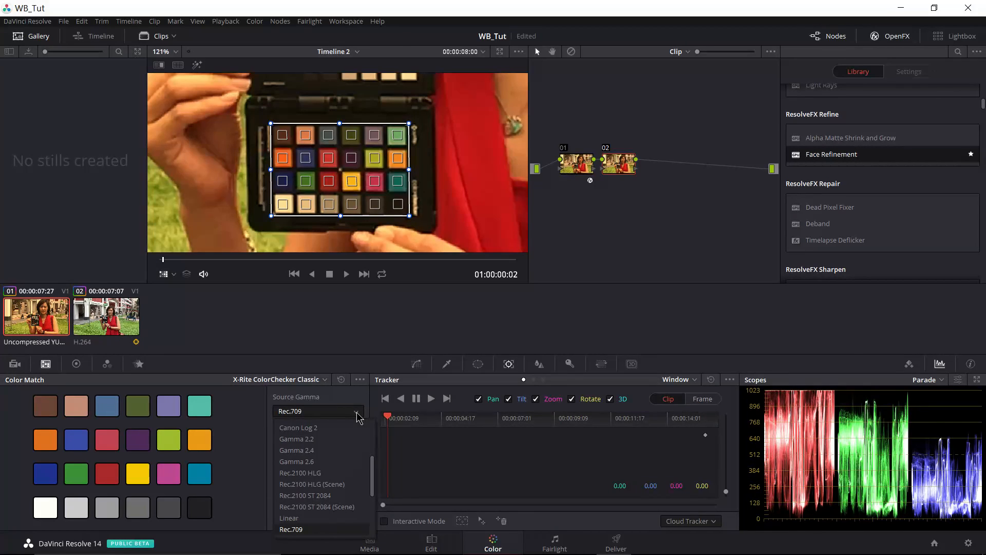
{"action": "scroll", "coordinate": [349, 476], "scroll_direction": "down", "scroll_amount": 1}
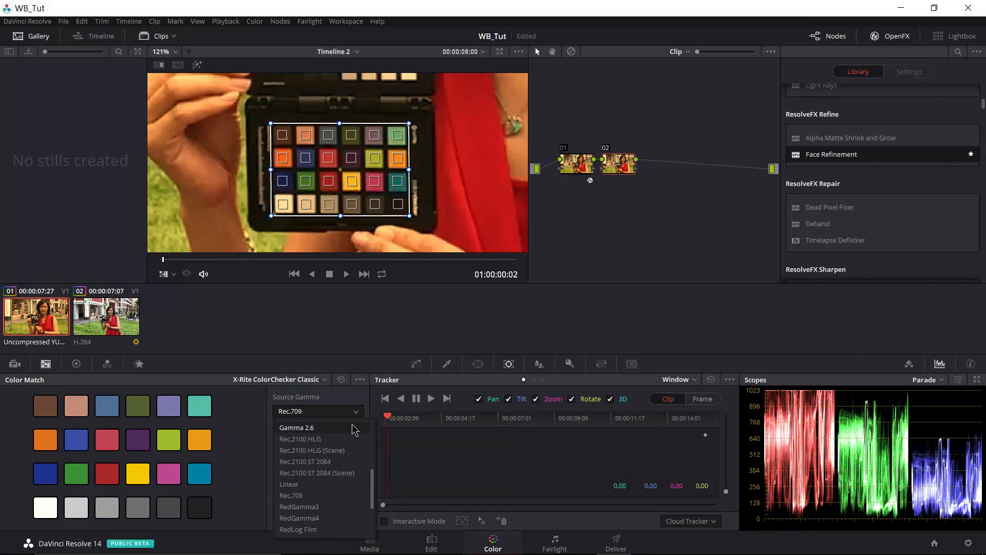
{"action": "left_click", "coordinate": [359, 363]}
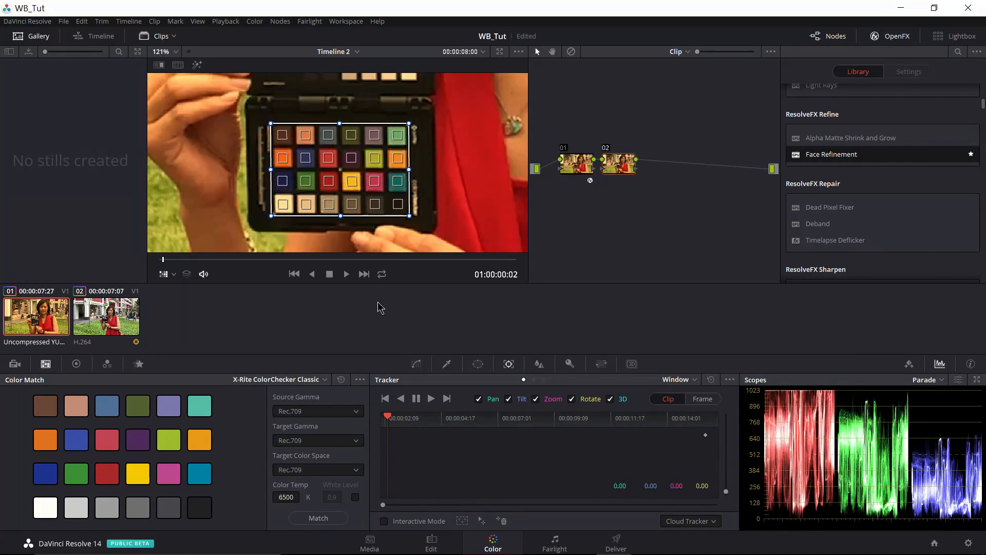
Fit the whole frame in the viewer, run the Color Match on the charted clip, and hide the Color Chart overlay.
{"action": "right_click", "coordinate": [383, 181]}
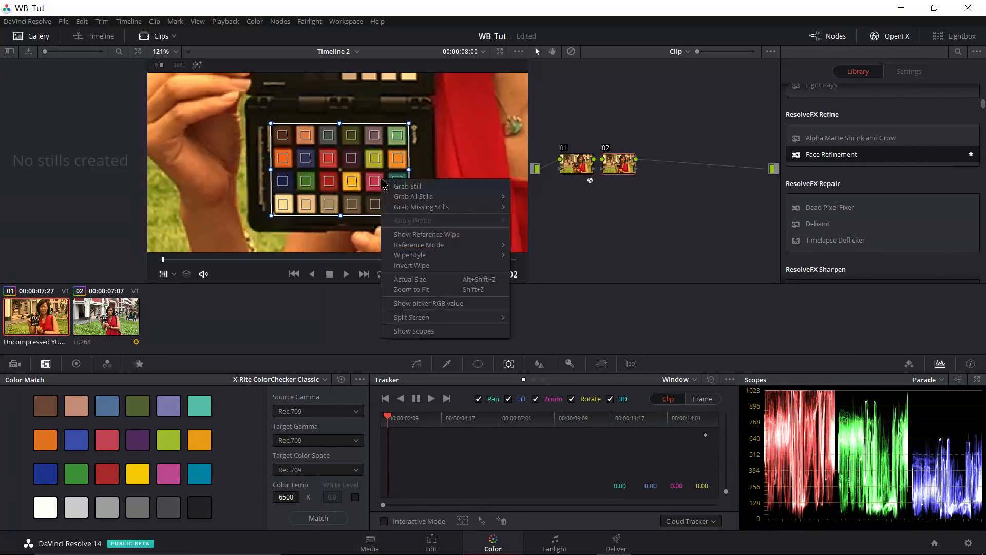
{"action": "left_click", "coordinate": [416, 289]}
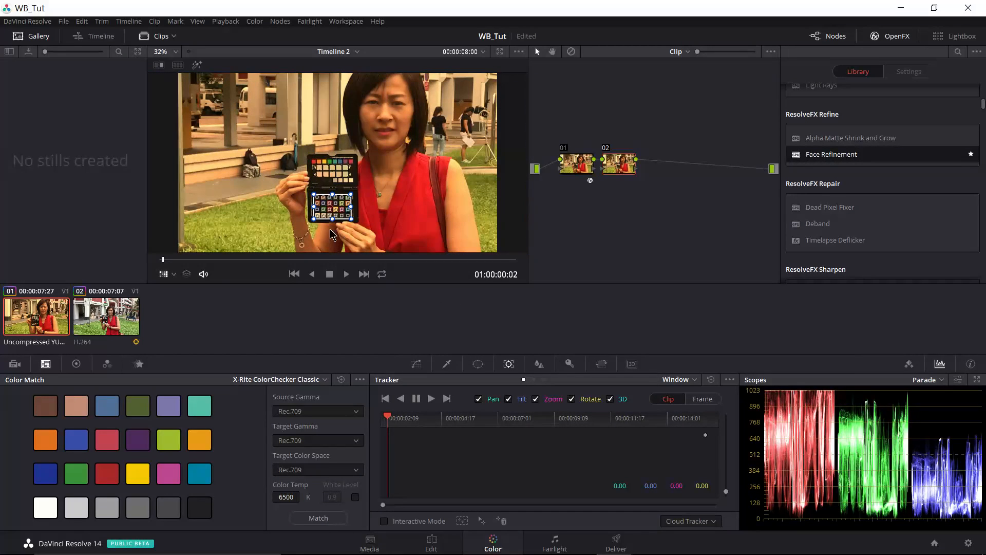
{"action": "left_click", "coordinate": [322, 519]}
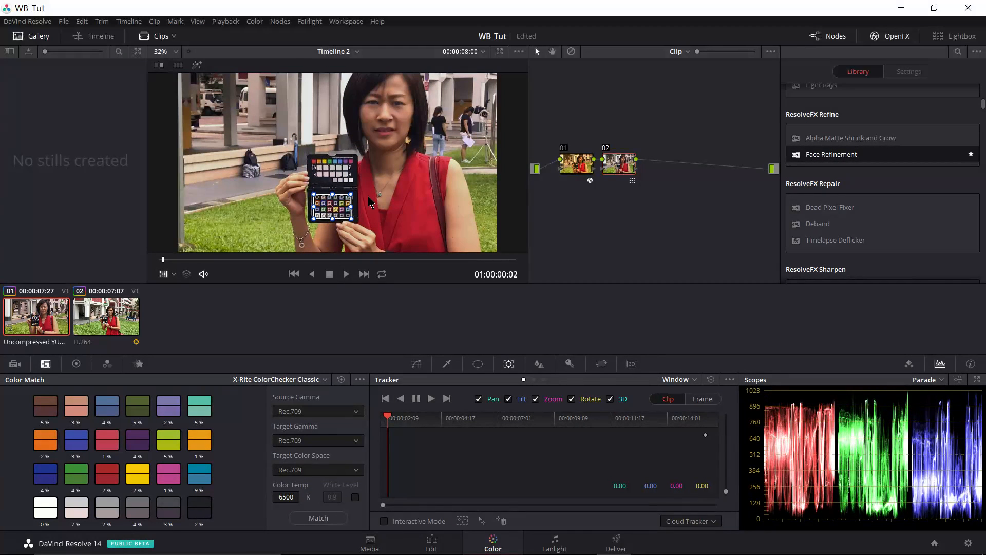
{"action": "left_click", "coordinate": [174, 275]}
{"action": "left_click", "coordinate": [183, 293]}
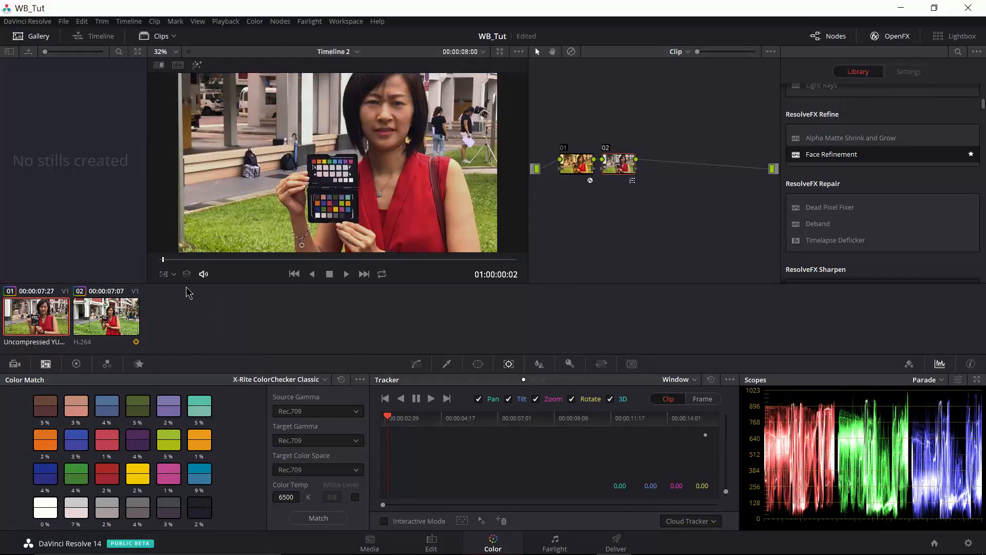
Add a serial node after node 02 and raise its master Gamma to 0.01 with the primaries wheels.
{"action": "right_click", "coordinate": [623, 165]}
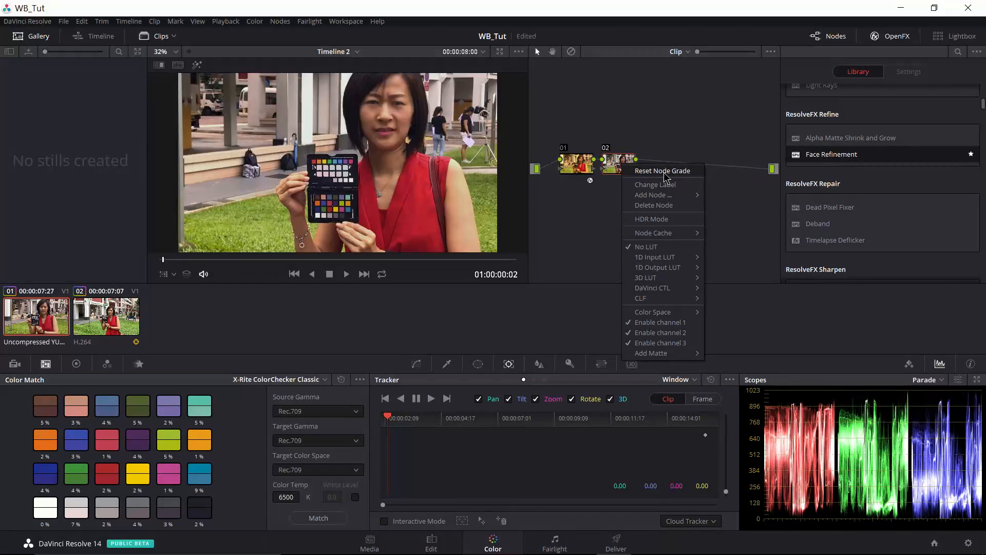
{"action": "mouse_move", "coordinate": [666, 198]}
{"action": "left_click", "coordinate": [731, 195]}
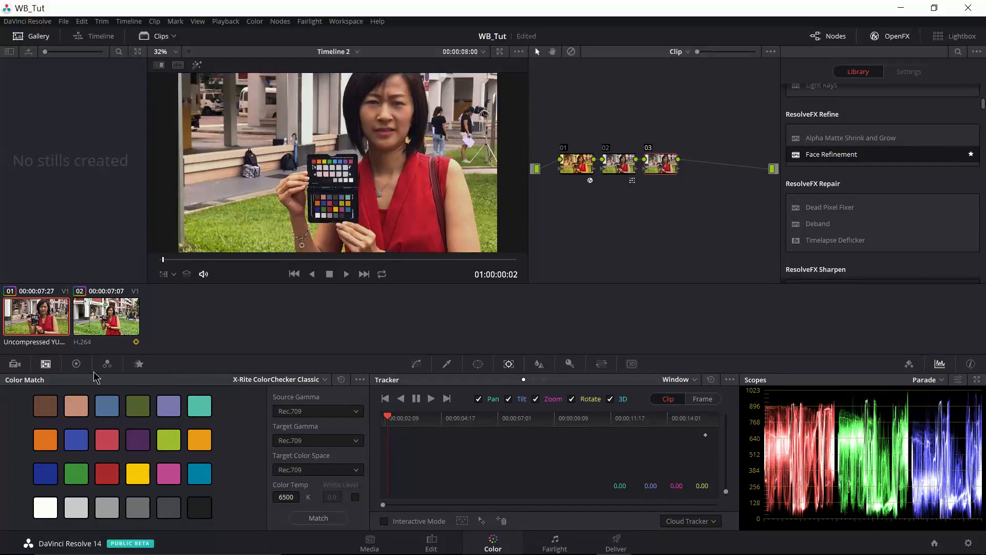
{"action": "left_click", "coordinate": [77, 364]}
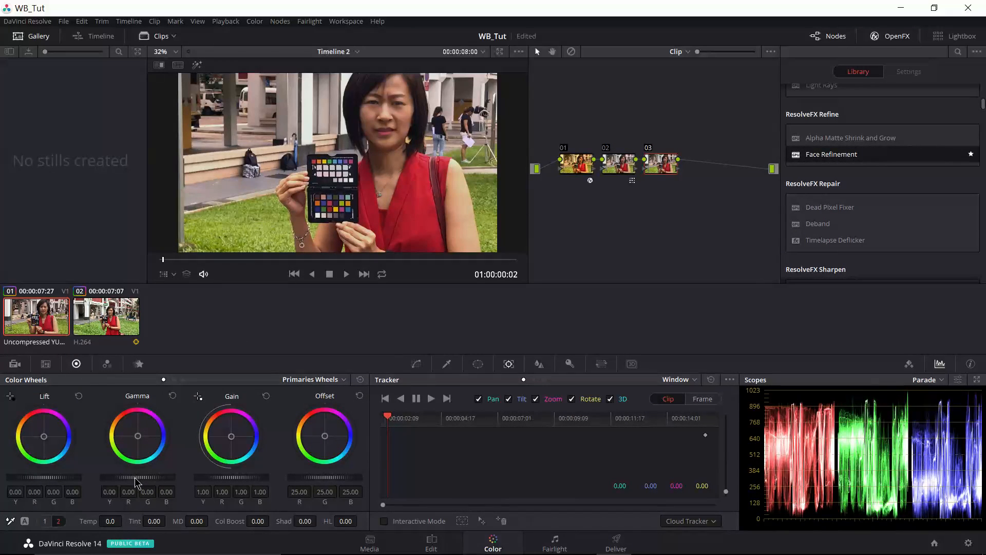
{"action": "left_click_drag", "start_coordinate": [138, 477], "coordinate": [141, 477]}
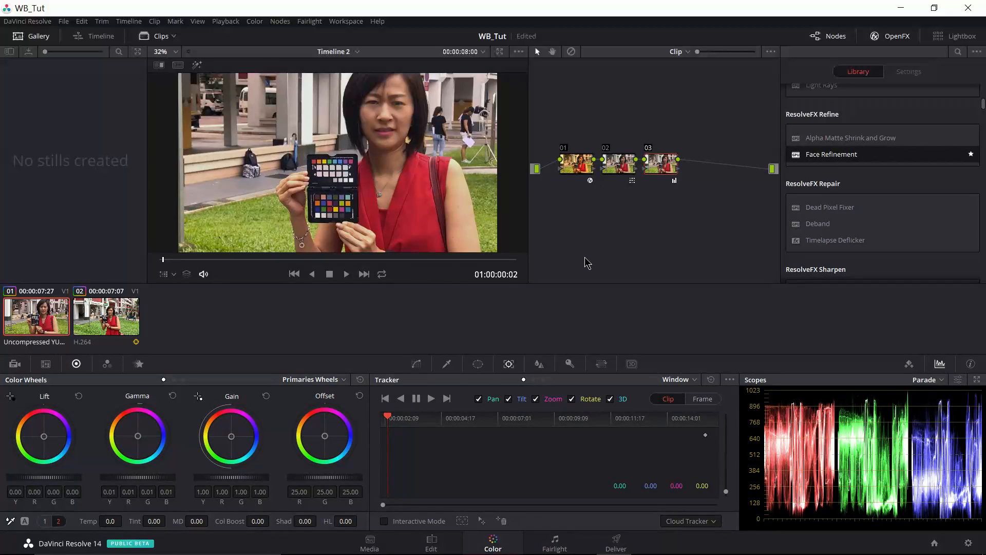
Switch to the second clip in the timeline and add a serial node after its node 02.
{"action": "left_click", "coordinate": [90, 321]}
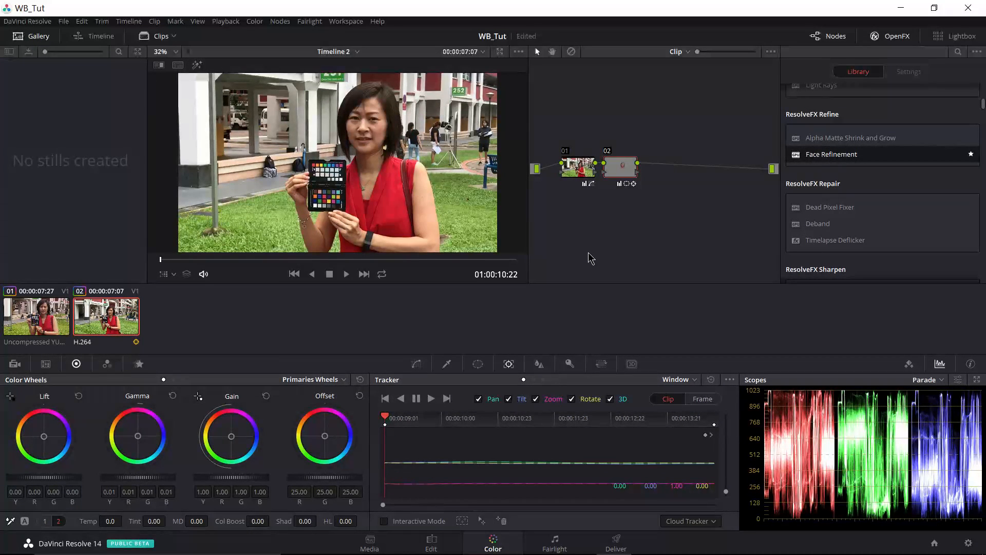
{"action": "right_click", "coordinate": [620, 174]}
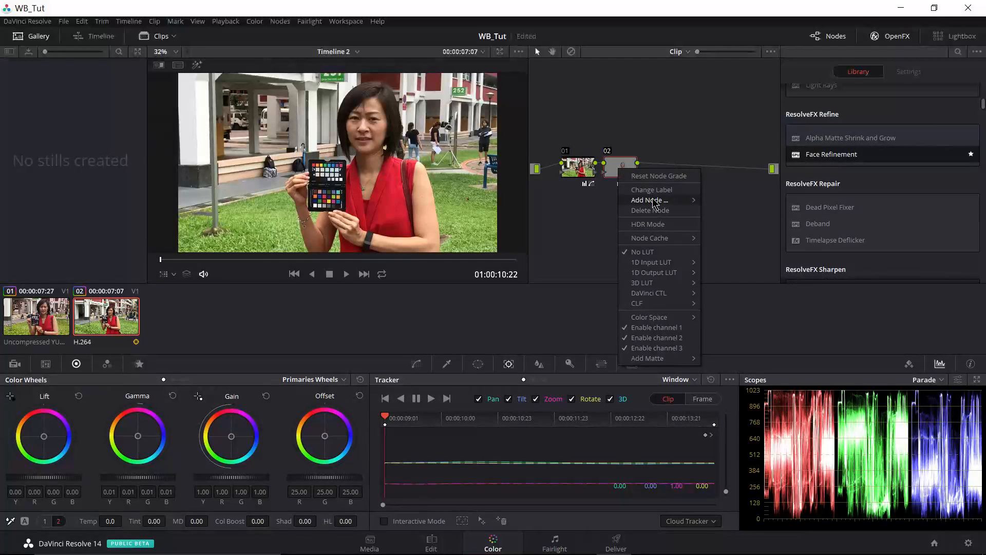
{"action": "mouse_move", "coordinate": [655, 201]}
{"action": "left_click", "coordinate": [733, 205]}
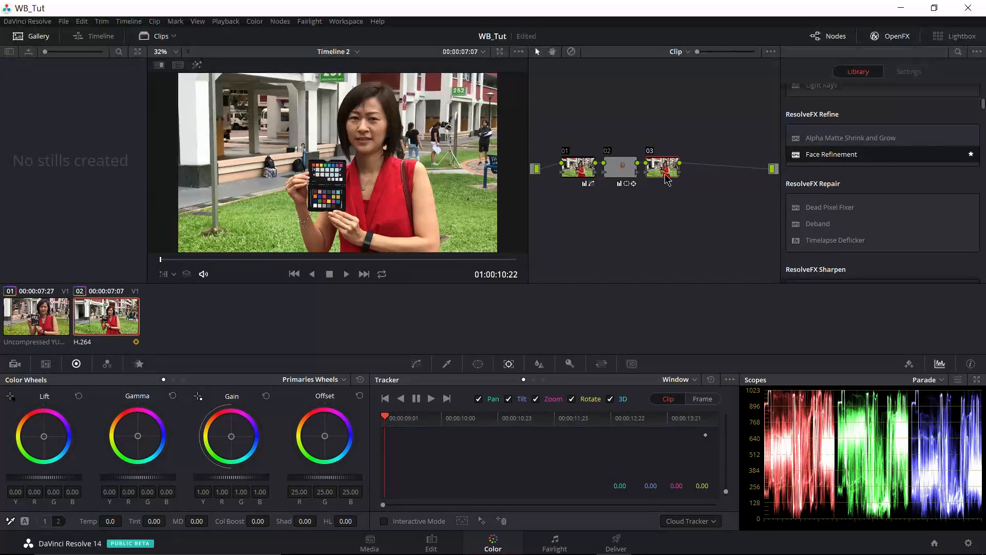
Apply the Face Refinement effect to node 03 and analyze the clip to track the face.
{"action": "scroll", "coordinate": [883, 223], "scroll_direction": "up", "scroll_amount": 3}
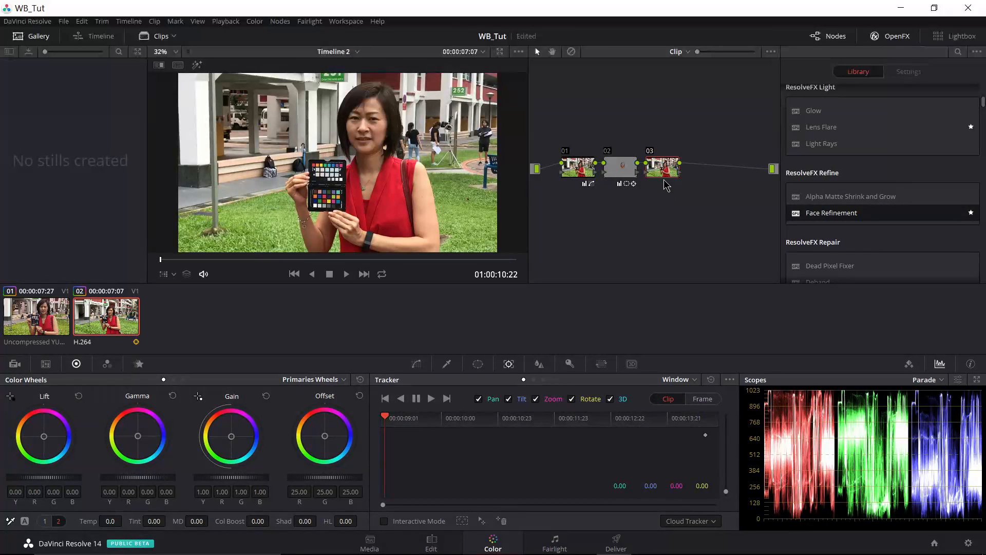
{"action": "left_click_drag", "start_coordinate": [664, 171], "coordinate": [670, 173]}
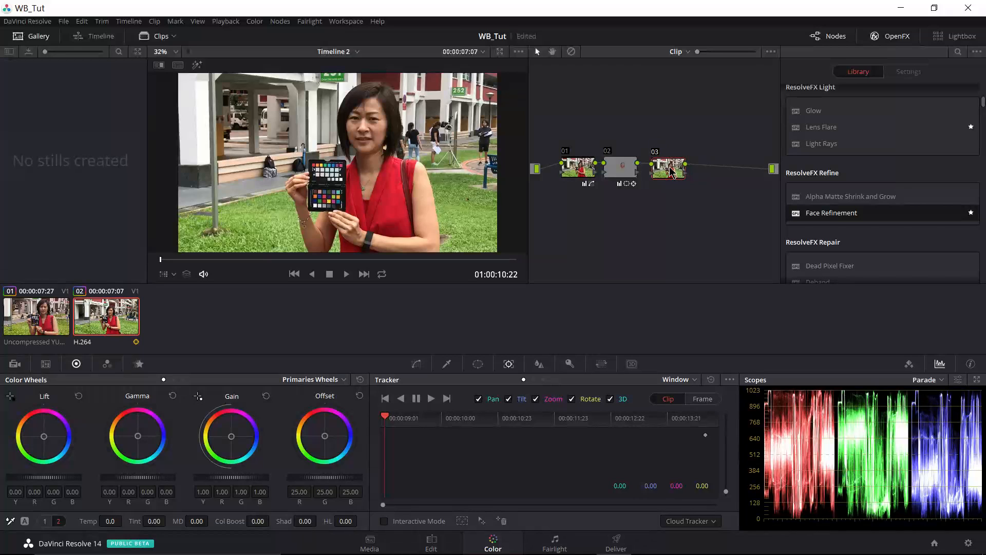
{"action": "left_click_drag", "start_coordinate": [840, 216], "coordinate": [664, 168]}
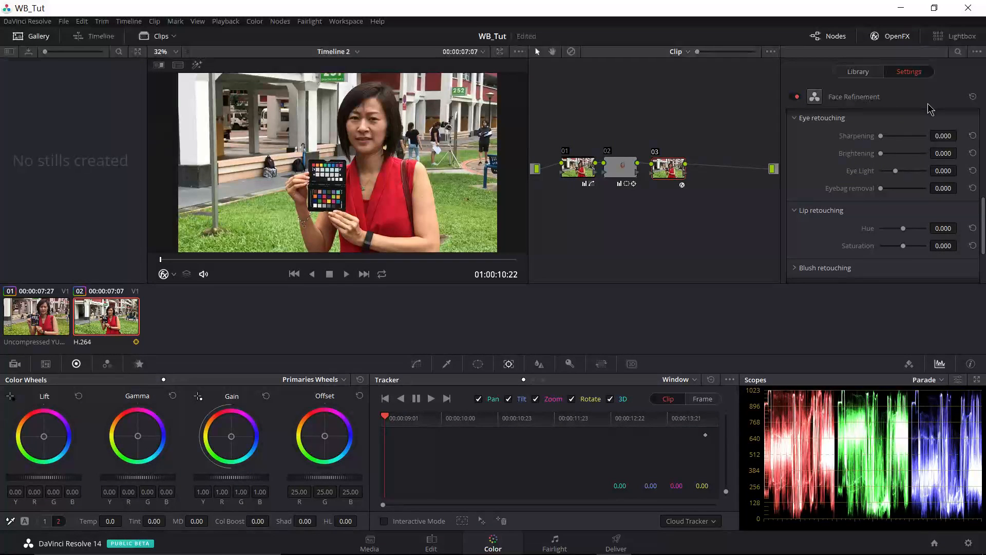
{"action": "scroll", "coordinate": [916, 237], "scroll_direction": "up", "scroll_amount": 10}
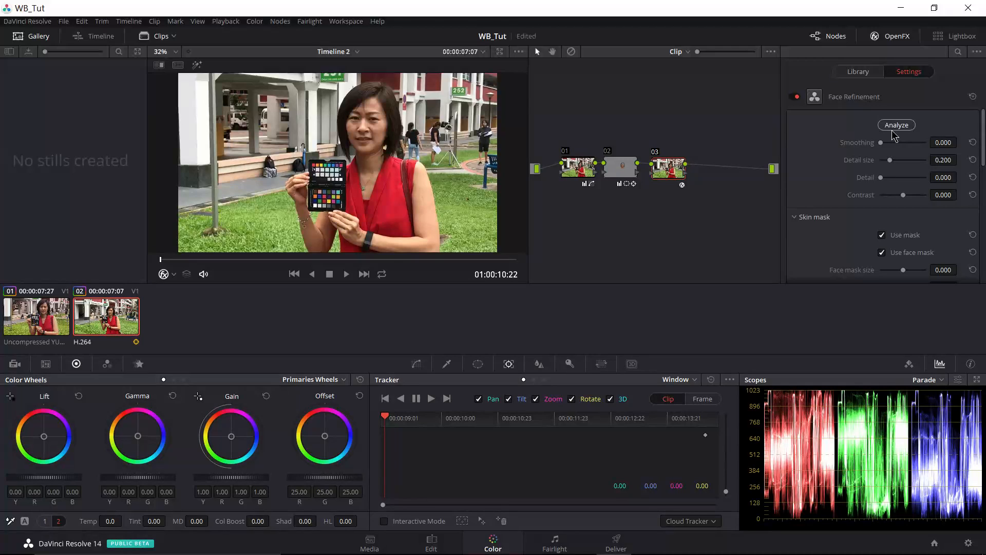
{"action": "left_click", "coordinate": [897, 126]}
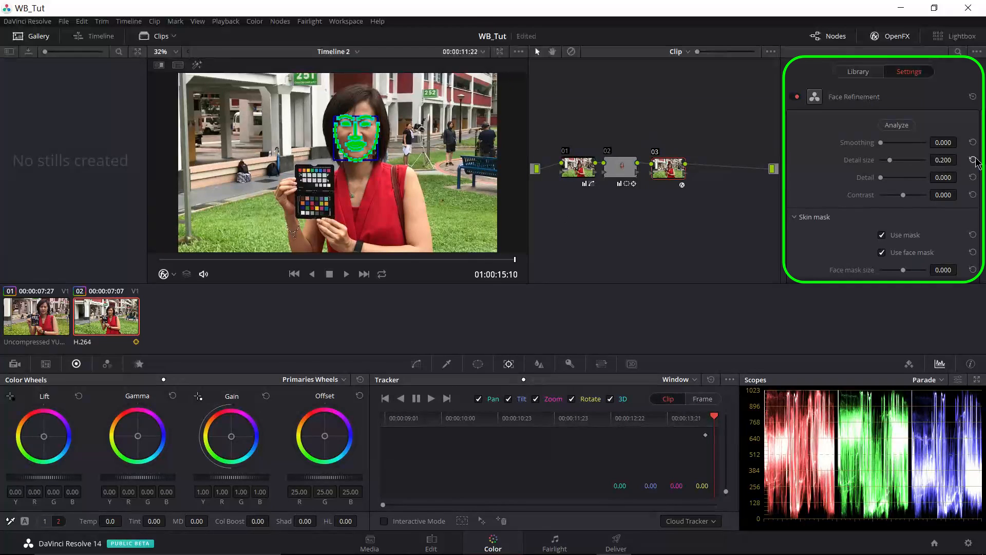
Turn off the Face Refinement tracking overlay and display the skin mask temporarily to check its coverage.
{"action": "mouse_move", "coordinate": [984, 153]}
{"action": "left_mouse_down"}
{"action": "mouse_move", "coordinate": [984, 281]}
{"action": "mouse_move", "coordinate": [984, 193]}
{"action": "left_mouse_up"}
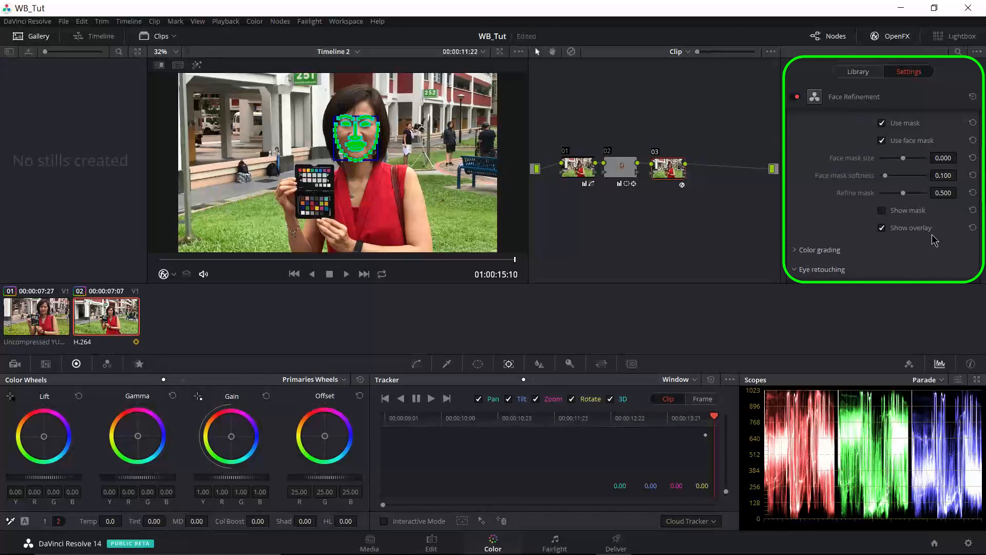
{"action": "left_click", "coordinate": [882, 227]}
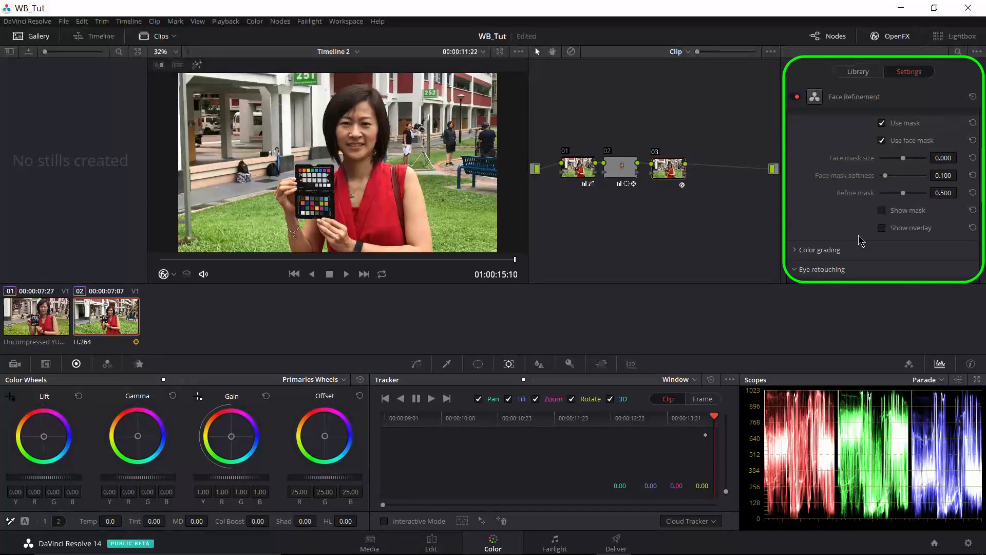
{"action": "left_click", "coordinate": [882, 211]}
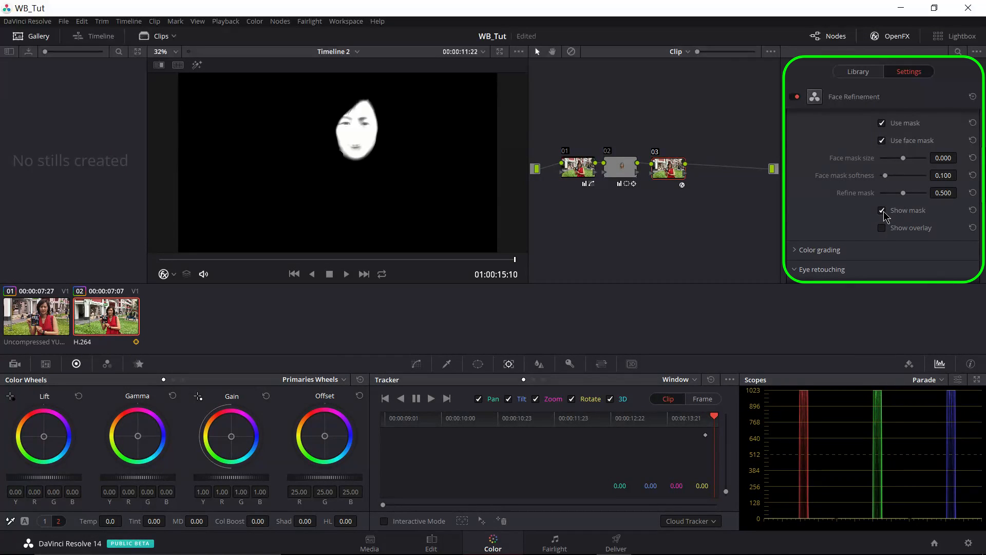
{"action": "left_click", "coordinate": [883, 211]}
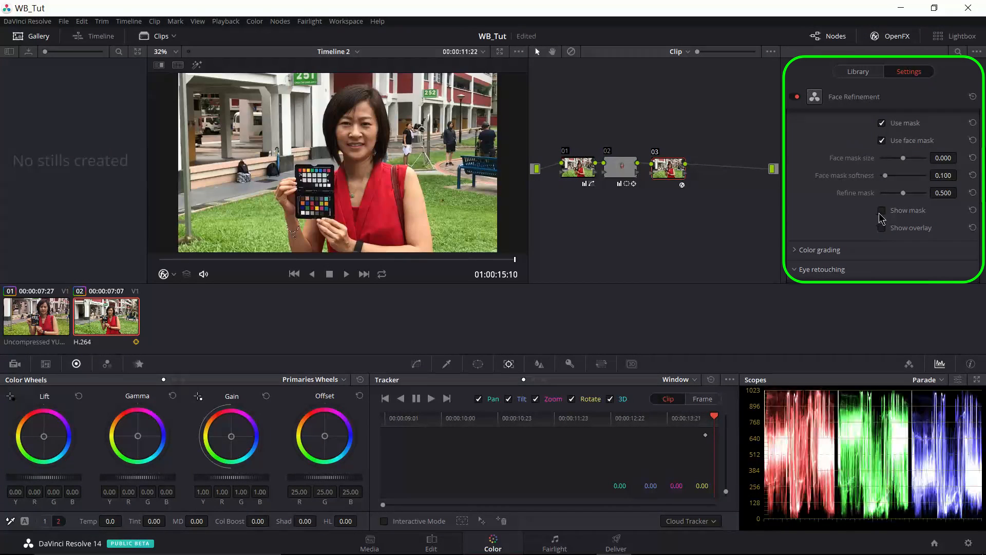
Frame the woman's face closely and set the Face Refinement skin Smoothing to about 0.398.
{"action": "scroll", "coordinate": [858, 230], "scroll_direction": "up", "scroll_amount": 4}
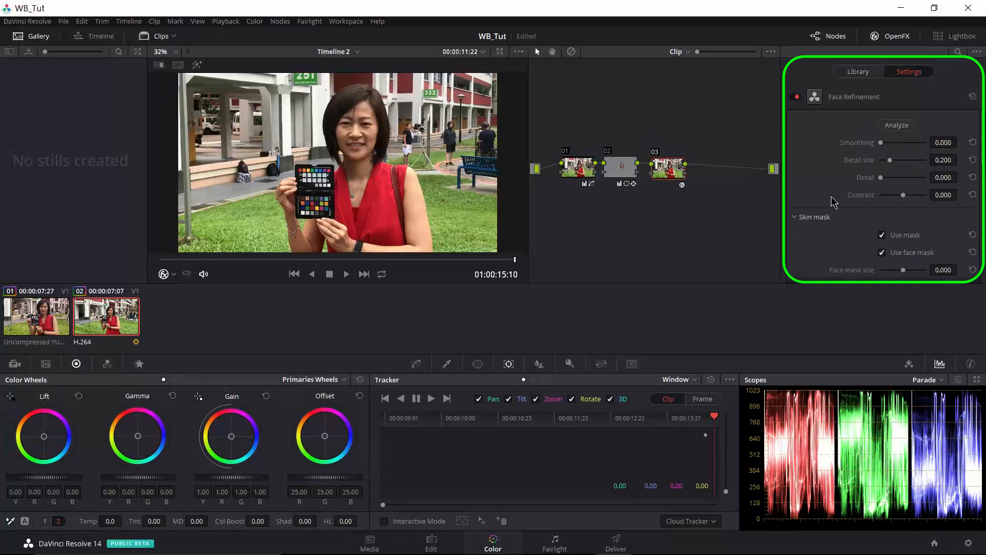
{"action": "scroll", "coordinate": [355, 149], "scroll_direction": "up", "scroll_amount": 3}
{"action": "scroll", "coordinate": [360, 145], "scroll_direction": "up", "scroll_amount": 1}
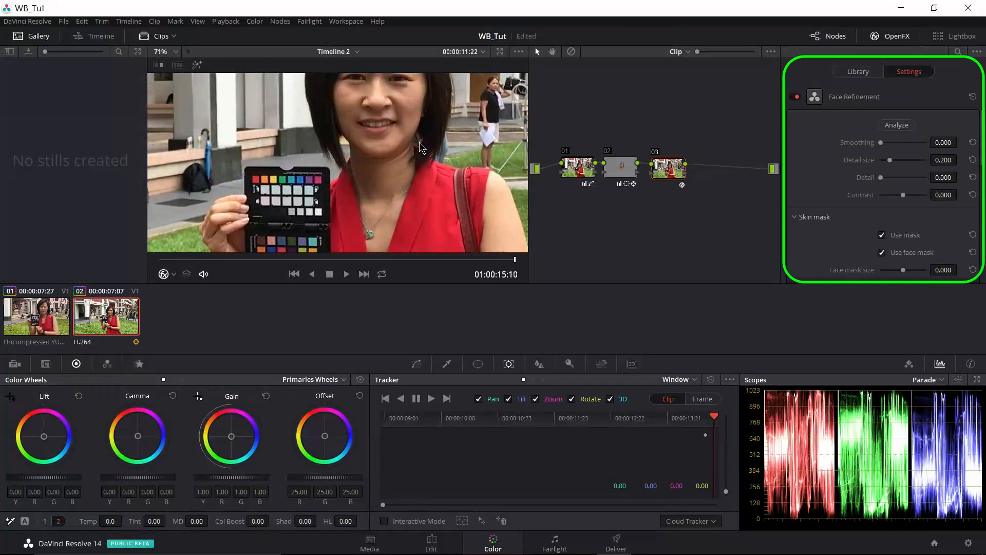
{"action": "left_click_drag", "start_coordinate": [419, 141], "coordinate": [416, 203]}
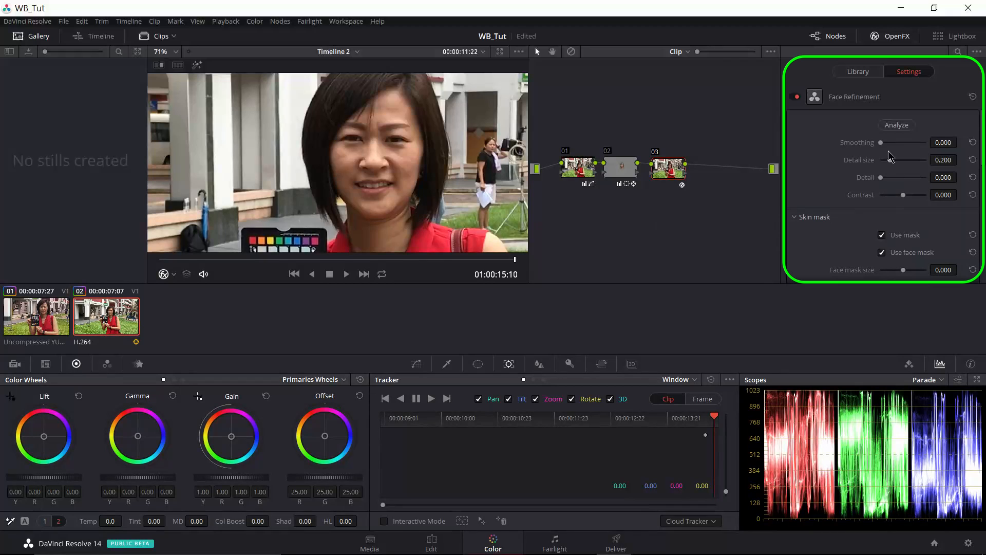
{"action": "left_click_drag", "start_coordinate": [883, 143], "coordinate": [897, 144]}
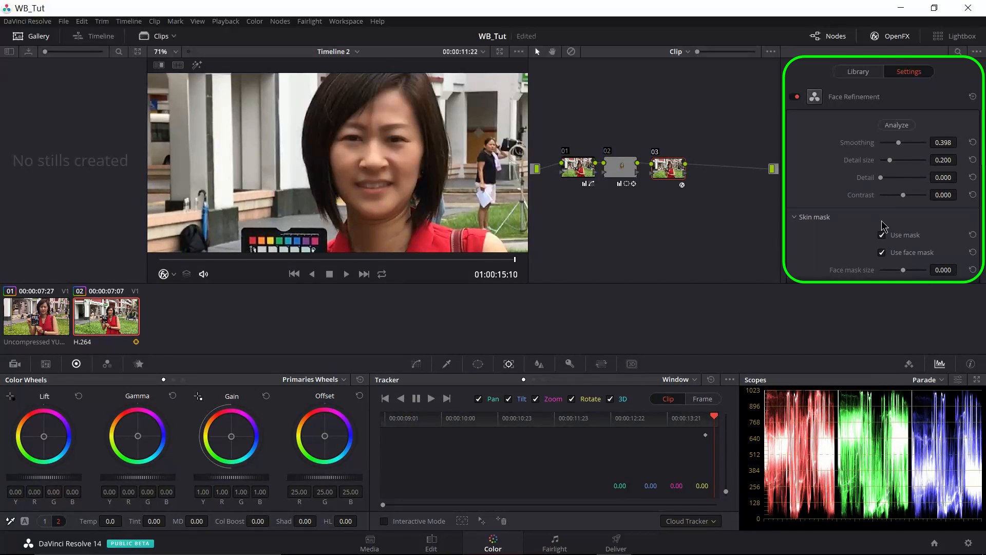
Under Eye retouching, set Sharpening to about 0.193 and Brightening to about 0.488.
{"action": "scroll", "coordinate": [876, 215], "scroll_direction": "down", "scroll_amount": 1}
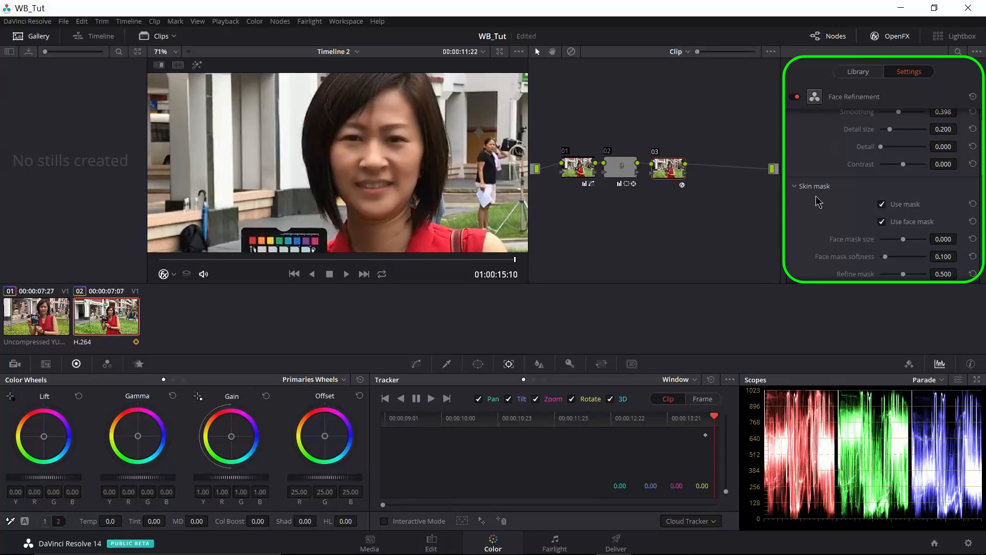
{"action": "scroll", "coordinate": [863, 221], "scroll_direction": "down", "scroll_amount": 1}
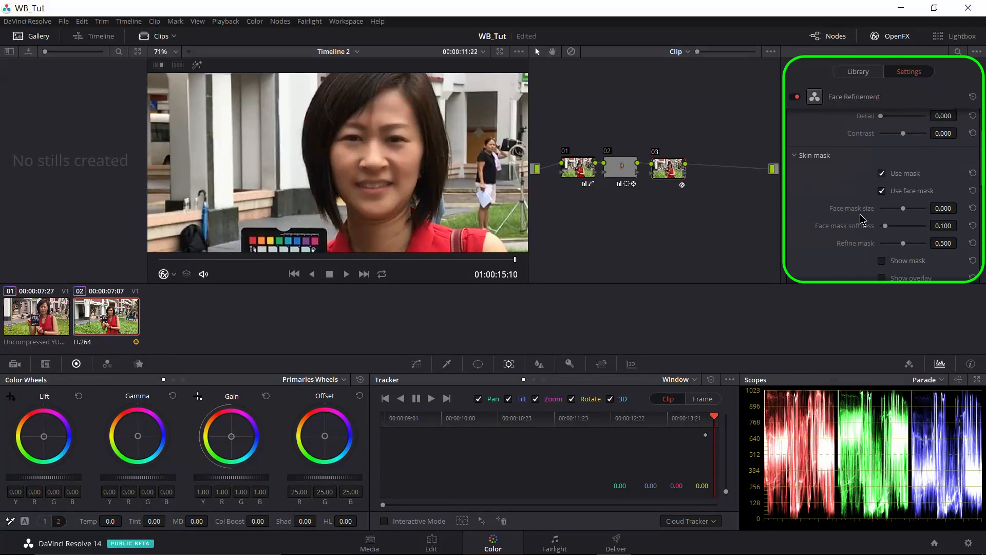
{"action": "scroll", "coordinate": [840, 206], "scroll_direction": "down", "scroll_amount": 3}
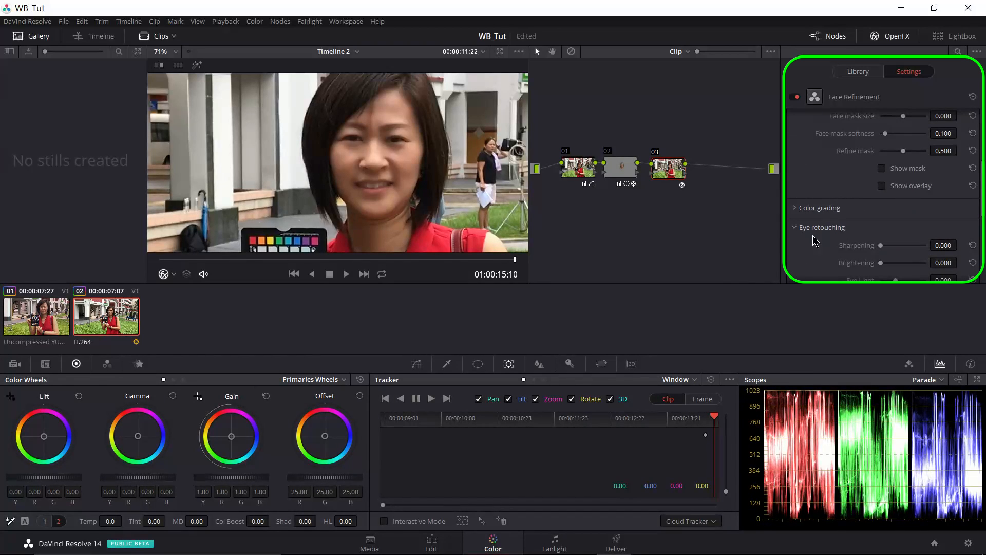
{"action": "scroll", "coordinate": [852, 246], "scroll_direction": "down", "scroll_amount": 2}
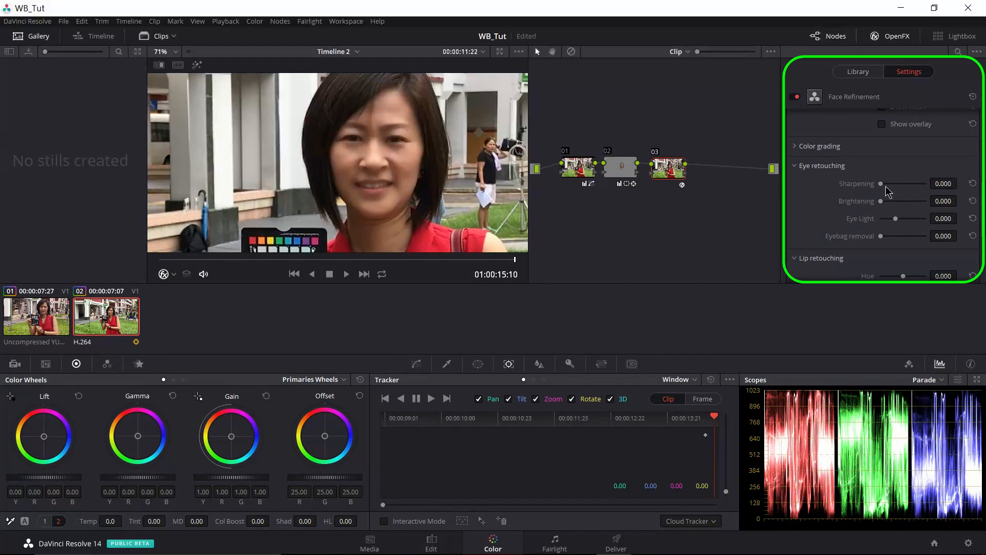
{"action": "left_click_drag", "start_coordinate": [882, 186], "coordinate": [905, 233]}
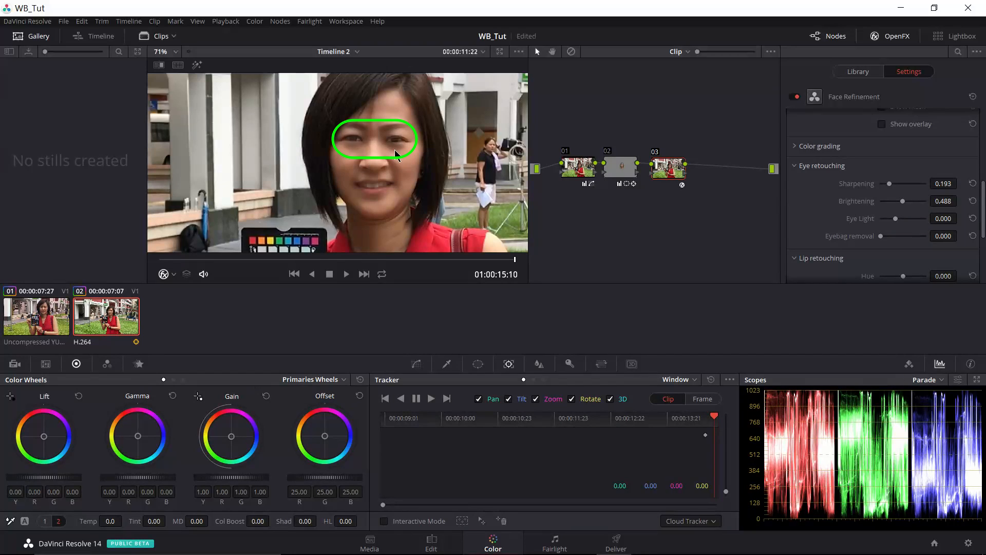
Set Eyebag removal to about 0.409, try a negative Eye Light value, and reset Eye Light to its default.
{"action": "scroll", "coordinate": [396, 145], "scroll_direction": "up", "scroll_amount": 3}
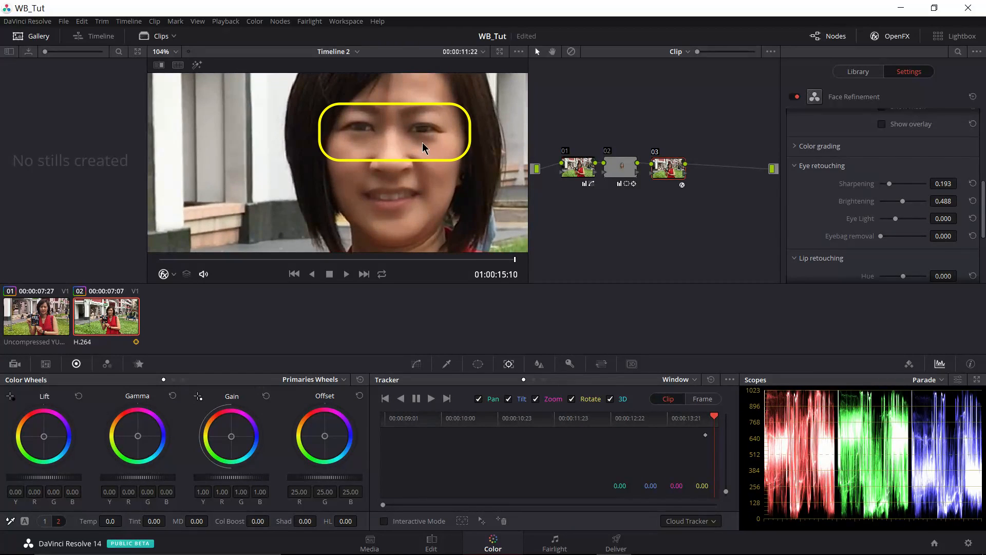
{"action": "mouse_move", "coordinate": [882, 237]}
{"action": "left_mouse_down"}
{"action": "mouse_move", "coordinate": [908, 244]}
{"action": "mouse_move", "coordinate": [899, 240]}
{"action": "left_mouse_up"}
{"action": "mouse_move", "coordinate": [896, 221]}
{"action": "left_mouse_down"}
{"action": "mouse_move", "coordinate": [908, 224]}
{"action": "mouse_move", "coordinate": [883, 226]}
{"action": "mouse_move", "coordinate": [935, 232]}
{"action": "mouse_move", "coordinate": [887, 230]}
{"action": "left_mouse_up"}
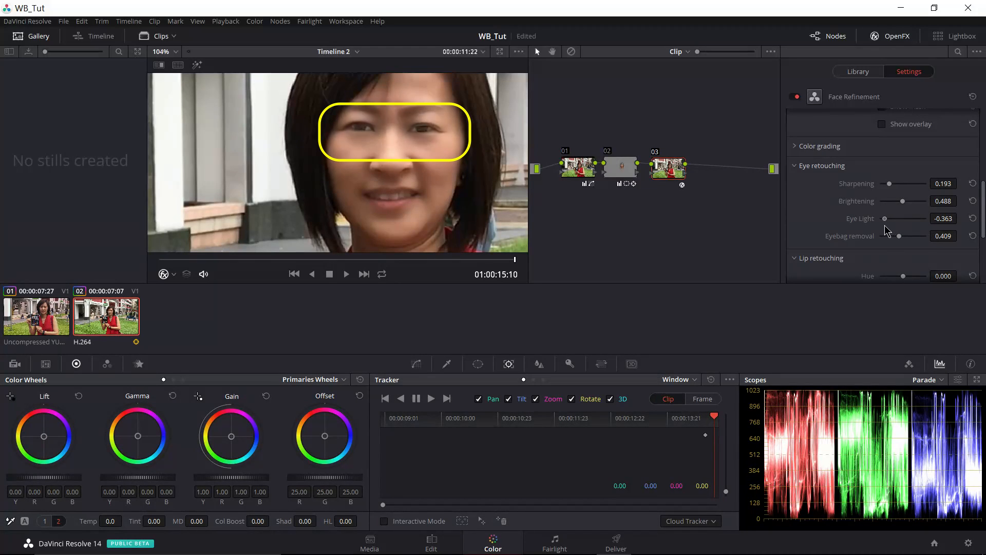
{"action": "left_click", "coordinate": [973, 219]}
{"action": "scroll", "coordinate": [856, 205], "scroll_direction": "down", "scroll_amount": 3}
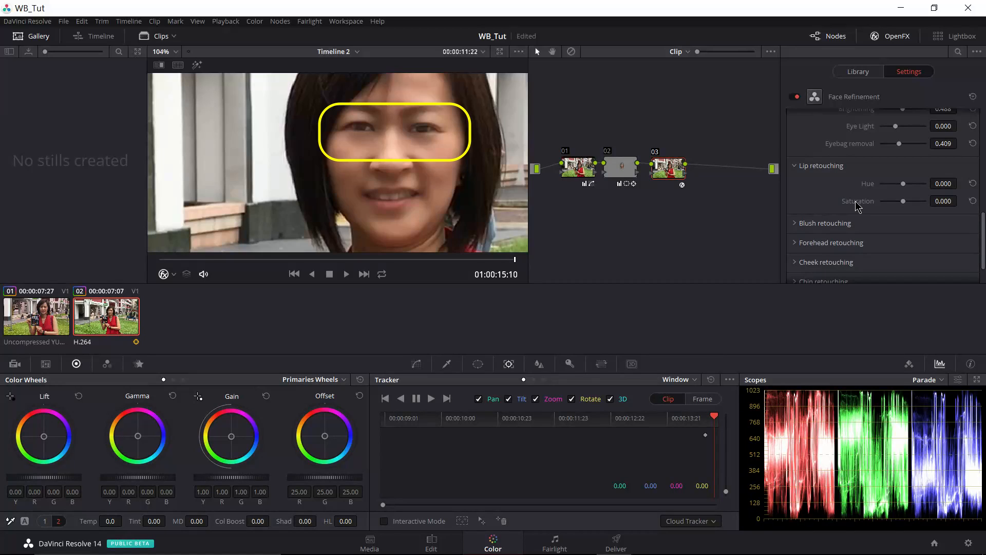
Under Lip retouching, set Hue to about -0.070 and raise Saturation to 1.000.
{"action": "left_click", "coordinate": [796, 167]}
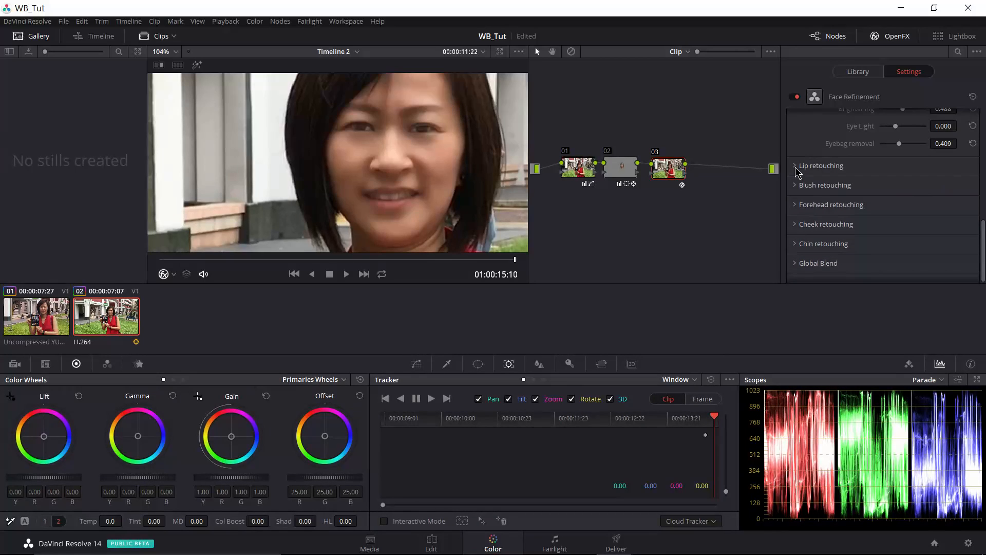
{"action": "left_click", "coordinate": [796, 167]}
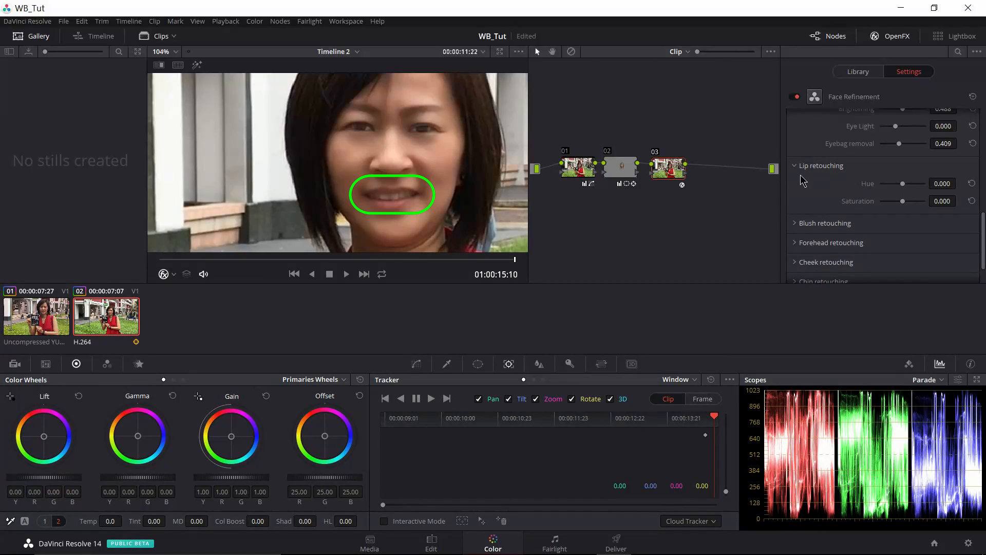
{"action": "left_click", "coordinate": [796, 166]}
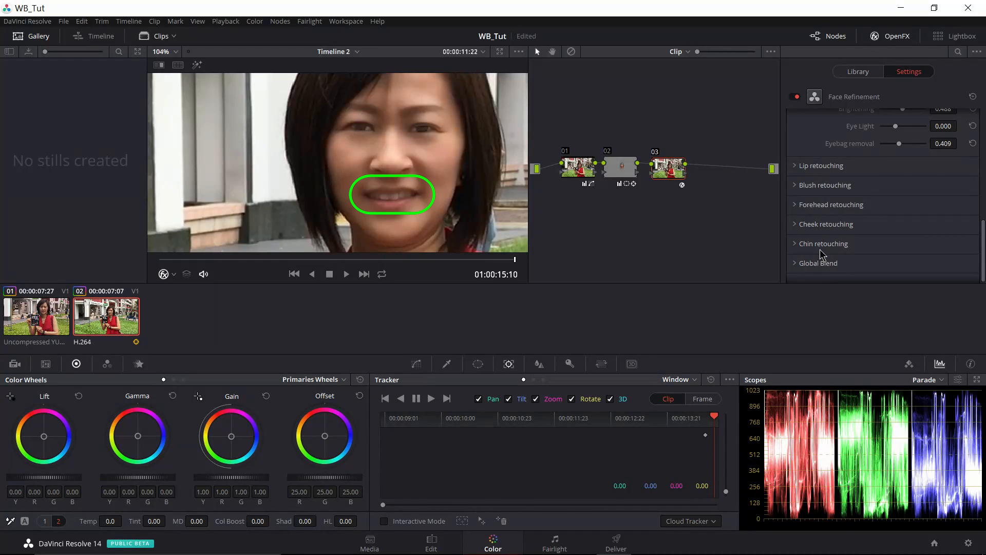
{"action": "left_click", "coordinate": [796, 166]}
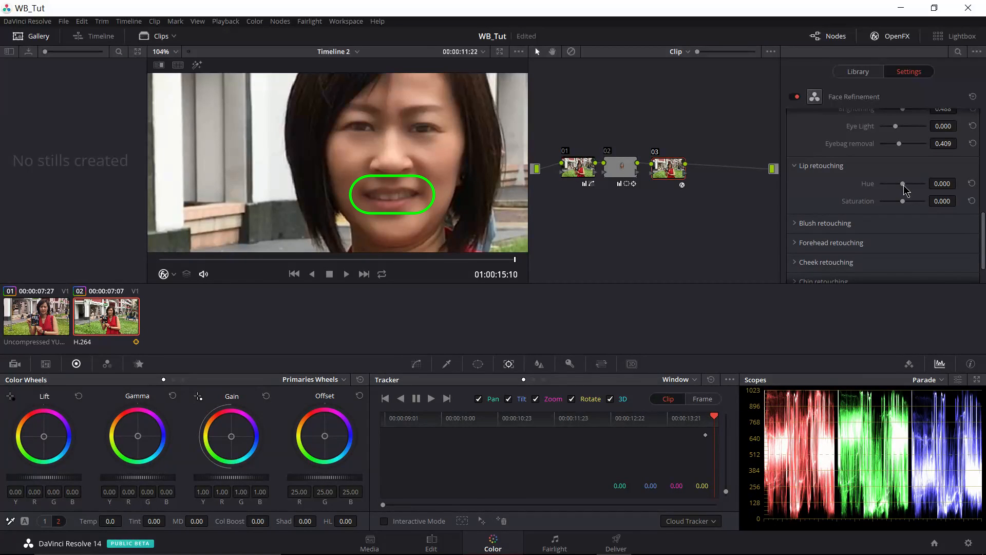
{"action": "mouse_move", "coordinate": [904, 186]}
{"action": "left_mouse_down"}
{"action": "mouse_move", "coordinate": [868, 193]}
{"action": "mouse_move", "coordinate": [936, 202]}
{"action": "mouse_move", "coordinate": [878, 204]}
{"action": "mouse_move", "coordinate": [901, 201]}
{"action": "left_mouse_up"}
{"action": "mouse_move", "coordinate": [904, 202]}
{"action": "left_mouse_down"}
{"action": "mouse_move", "coordinate": [931, 203]}
{"action": "mouse_move", "coordinate": [866, 213]}
{"action": "mouse_move", "coordinate": [962, 213]}
{"action": "left_mouse_up"}
Inspect the lips up close, set the lip retouching Hue to about -0.047, and fit the whole frame in the viewer.
{"action": "scroll", "coordinate": [439, 223], "scroll_direction": "up", "scroll_amount": 2}
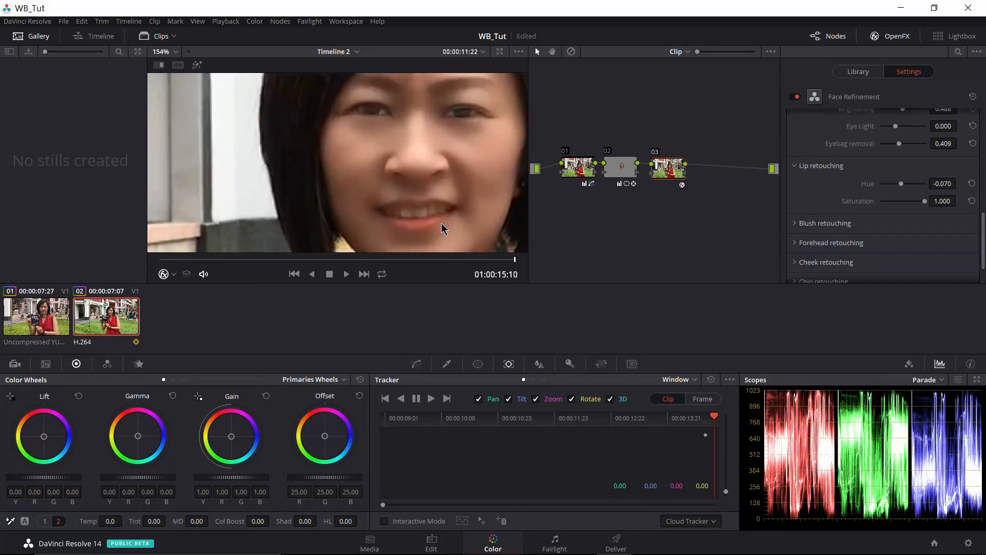
{"action": "left_click_drag", "start_coordinate": [447, 218], "coordinate": [433, 165]}
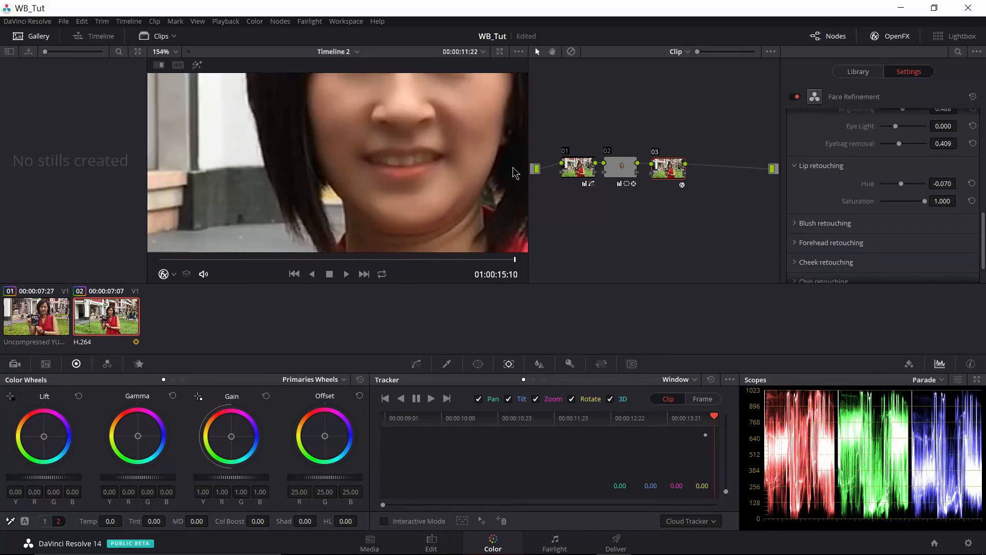
{"action": "mouse_move", "coordinate": [902, 184]}
{"action": "left_mouse_down"}
{"action": "mouse_move", "coordinate": [944, 191]}
{"action": "mouse_move", "coordinate": [904, 199]}
{"action": "left_mouse_up"}
{"action": "right_click", "coordinate": [423, 198]}
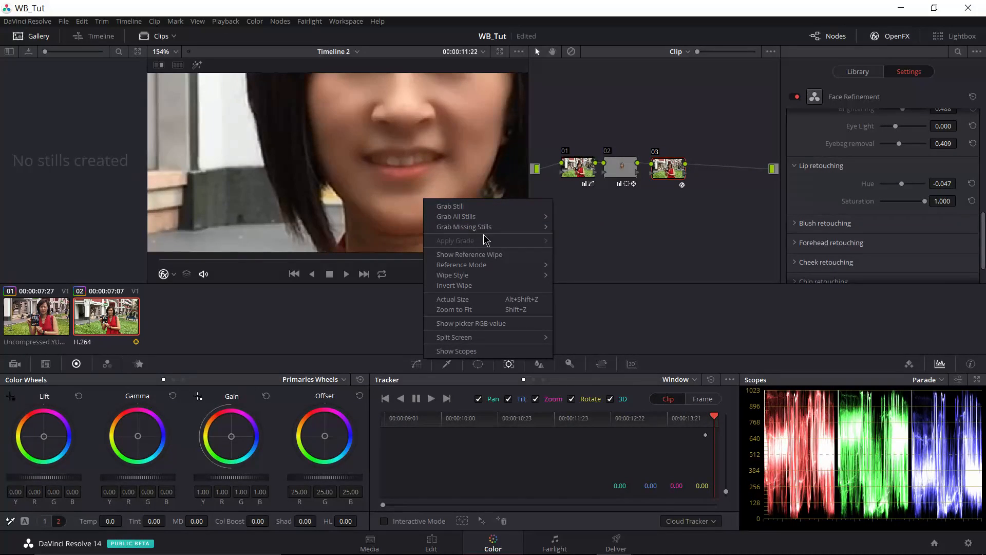
{"action": "left_click", "coordinate": [474, 316]}
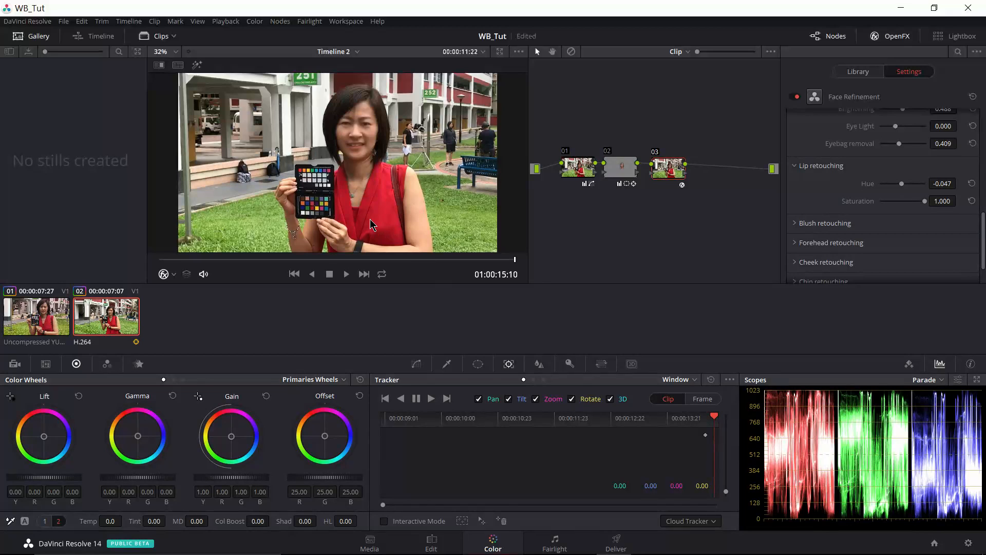